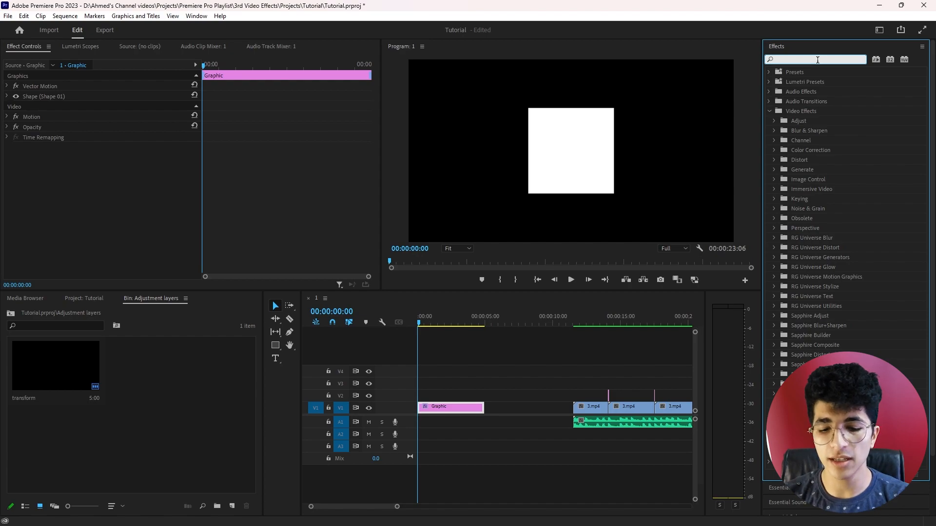
Search the effects for "transf" and apply the Transform effect from the Distort category to the Graphic clip
{"action": "type", "text": "ransf"}
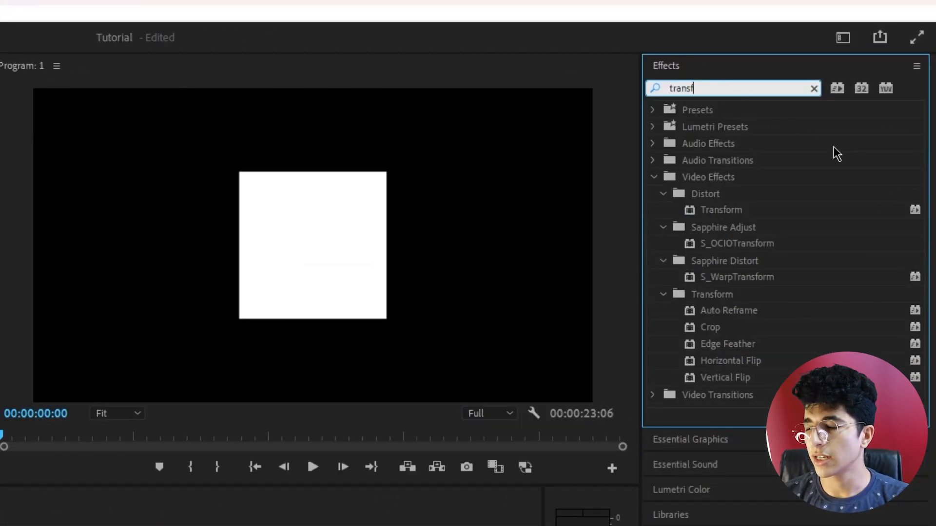
{"action": "left_click_drag", "start_coordinate": [733, 214], "coordinate": [405, 311]}
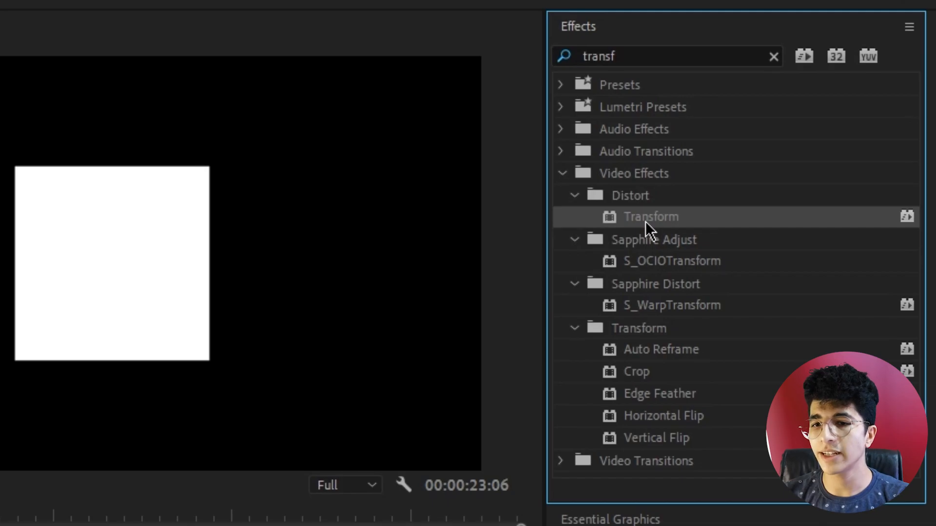
{"action": "left_click_drag", "start_coordinate": [807, 136], "coordinate": [458, 197]}
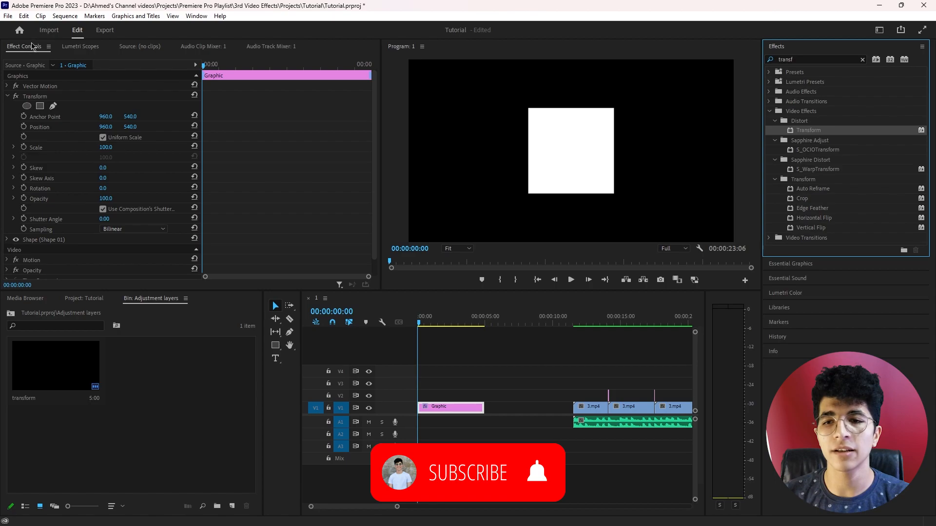
Select the Graphic clip on track V1 and show its Transform properties in Effect Controls
{"action": "left_click", "coordinate": [78, 47]}
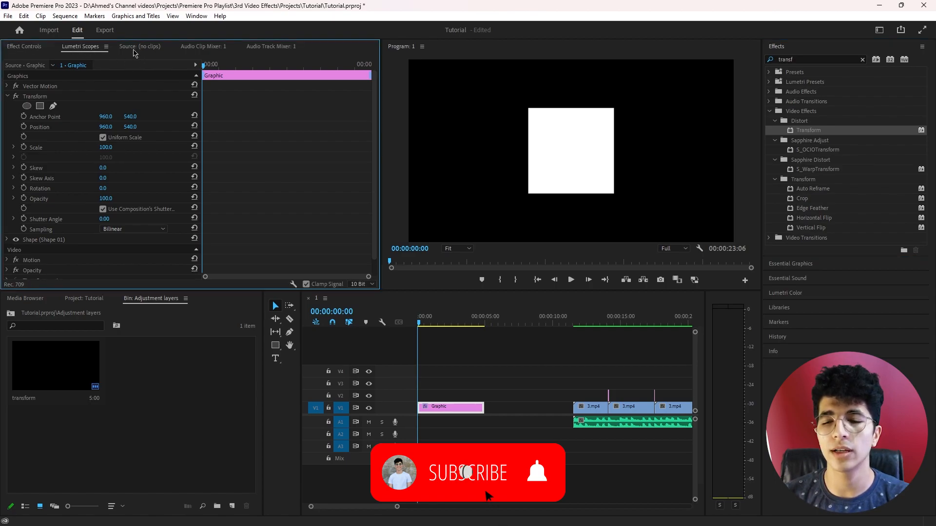
{"action": "left_click", "coordinate": [123, 47]}
{"action": "scroll", "coordinate": [93, 49], "scroll_direction": "up", "scroll_amount": 2}
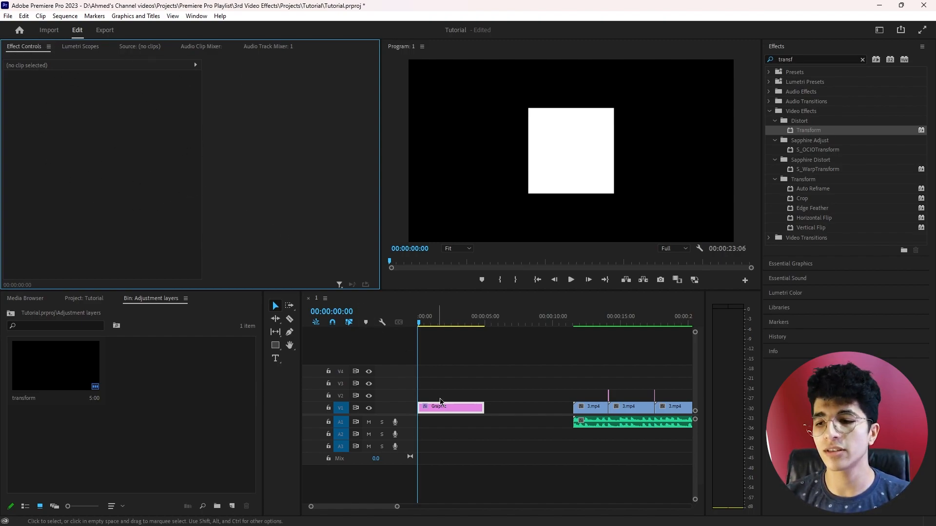
{"action": "double_click", "coordinate": [451, 411]}
{"action": "left_click", "coordinate": [453, 415]}
{"action": "left_click", "coordinate": [453, 409]}
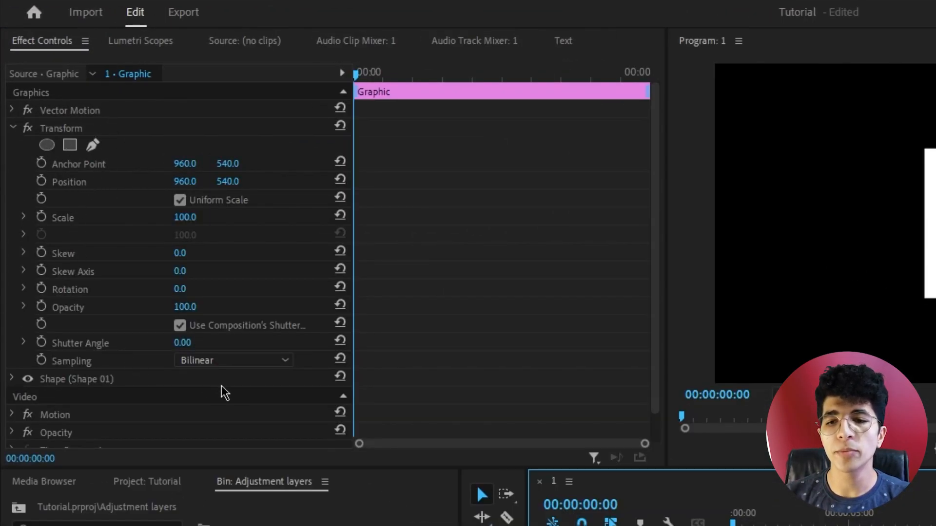
Set the graphic's Transform effect to position 886, 754, scale 67, rotation 44° and opacity 99
{"action": "left_click_drag", "start_coordinate": [186, 181], "coordinate": [31, 181]}
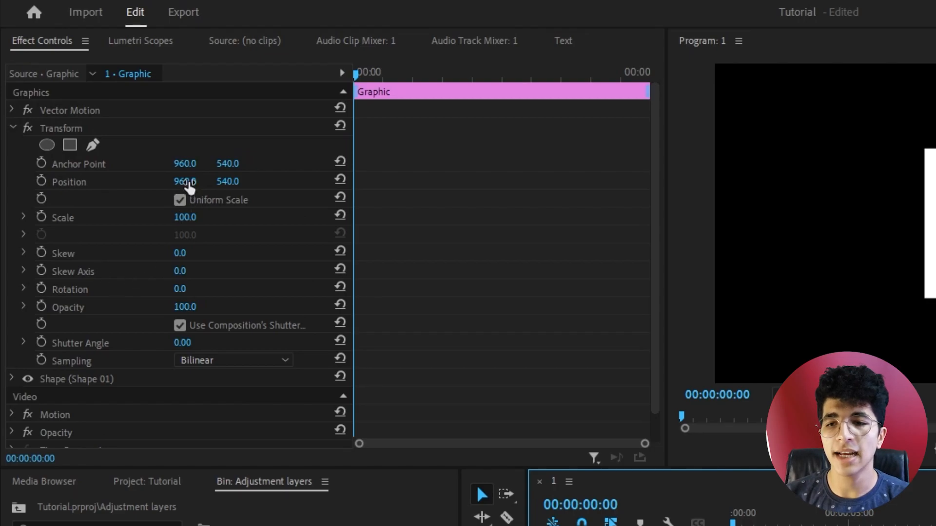
{"action": "left_click_drag", "start_coordinate": [106, 127], "coordinate": [96, 148]}
{"action": "mouse_move", "coordinate": [107, 187]}
{"action": "left_mouse_down"}
{"action": "mouse_move", "coordinate": [86, 187]}
{"action": "mouse_move", "coordinate": [111, 189]}
{"action": "mouse_move", "coordinate": [112, 199]}
{"action": "left_mouse_up"}
{"action": "left_click", "coordinate": [110, 199]}
{"action": "left_click", "coordinate": [141, 199]}
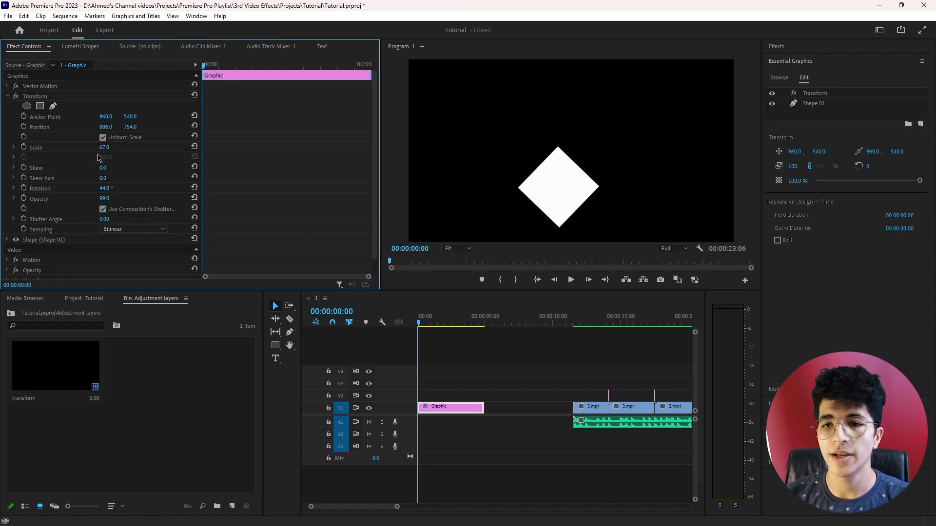
Reset the Transform effect's scale, rotation and position to their defaults, and select the effect
{"action": "left_click", "coordinate": [195, 147]}
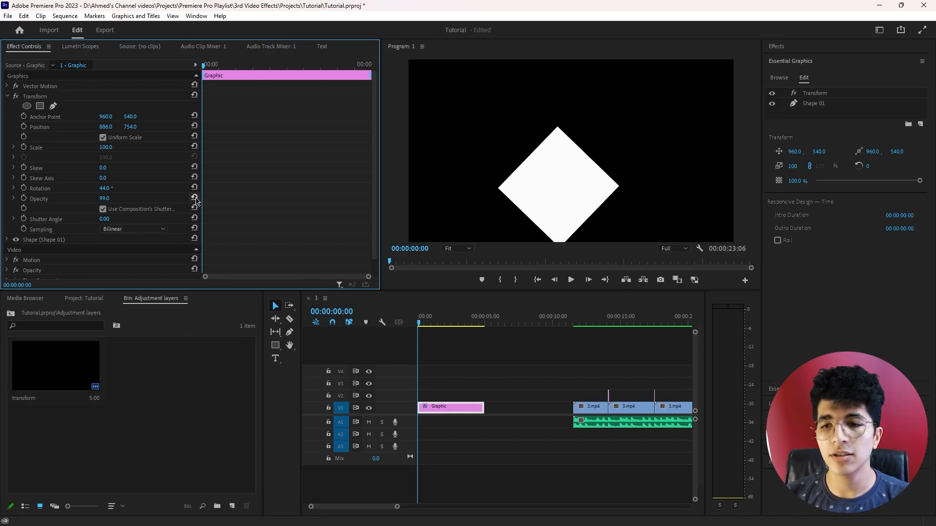
{"action": "left_click", "coordinate": [195, 188]}
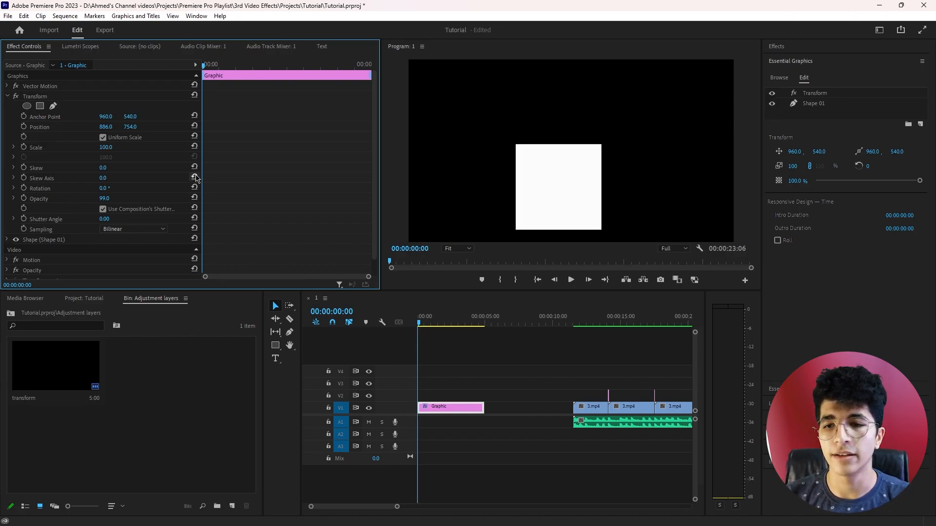
{"action": "left_click", "coordinate": [195, 126]}
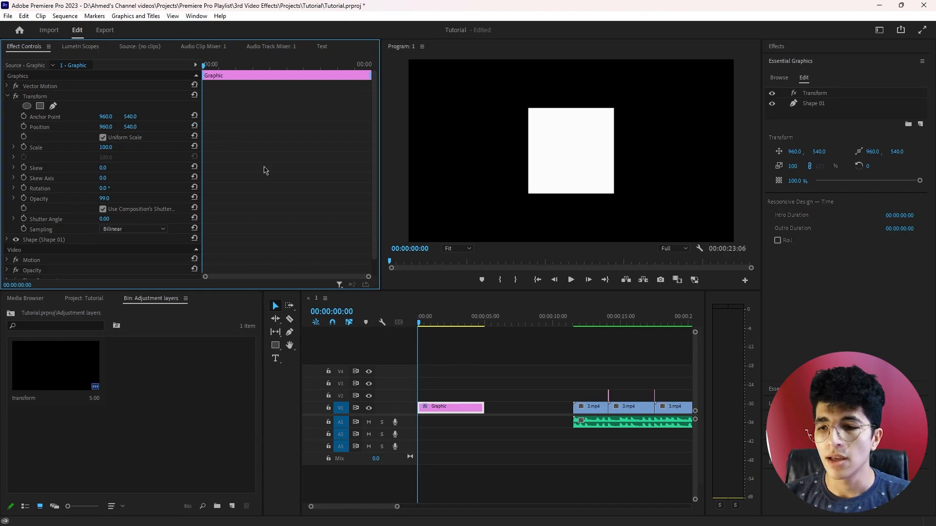
{"action": "left_click", "coordinate": [51, 97]}
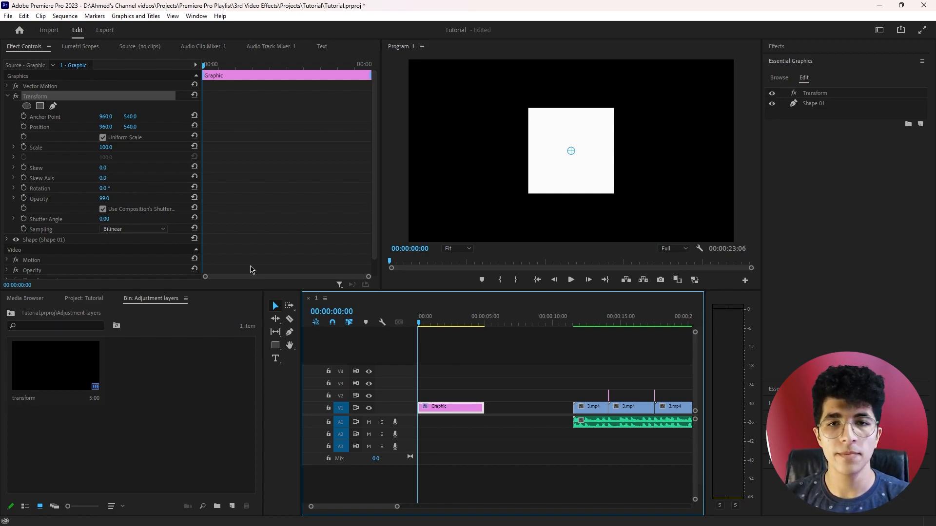
Move the playhead to the start of the first 3.mp4 clip at 00:00:11:33
{"action": "scroll", "coordinate": [536, 409], "scroll_direction": "down", "scroll_amount": 3}
{"action": "left_click", "coordinate": [520, 322]}
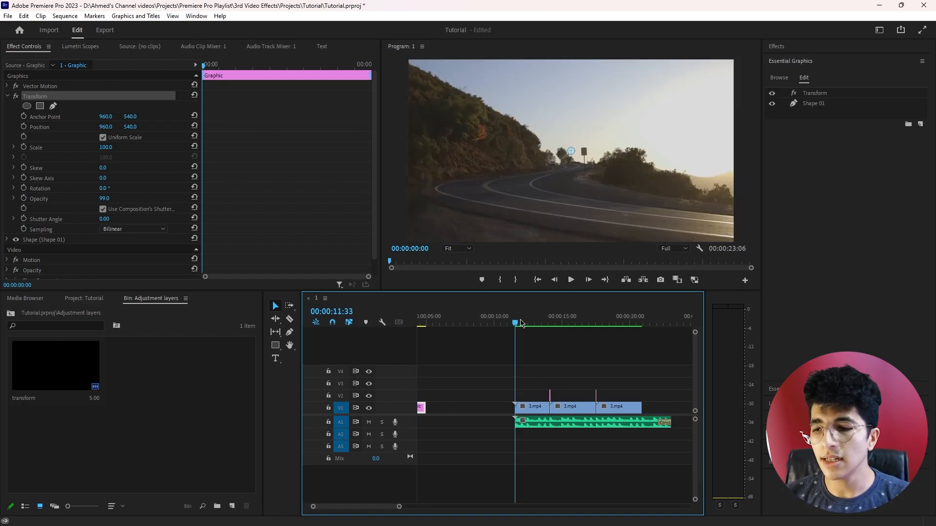
{"action": "scroll", "coordinate": [550, 402], "scroll_direction": "up", "scroll_amount": 2}
{"action": "scroll", "coordinate": [539, 407], "scroll_direction": "down", "scroll_amount": 1}
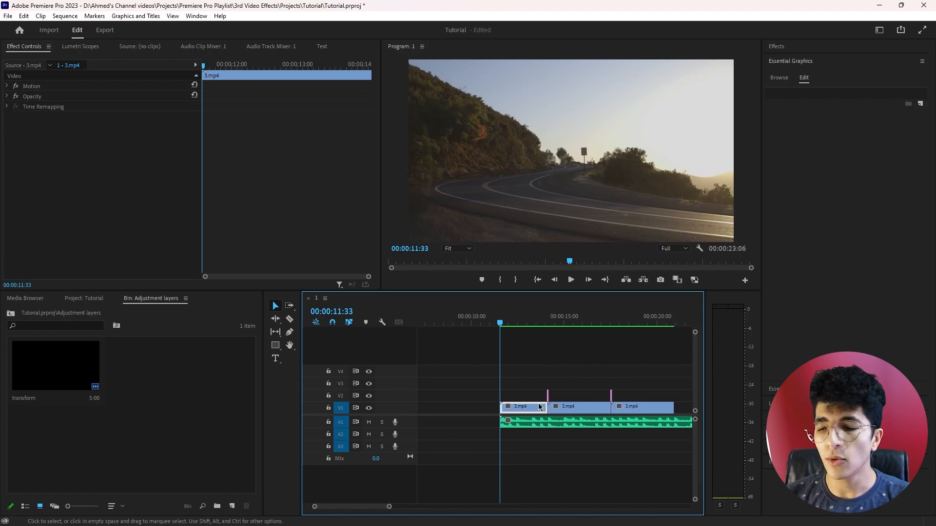
{"action": "scroll", "coordinate": [540, 407], "scroll_direction": "down", "scroll_amount": 3}
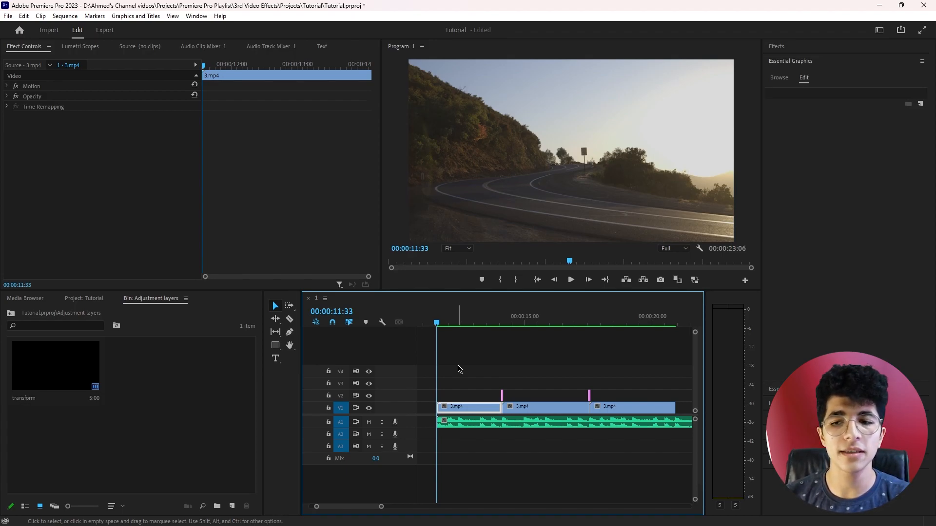
Preview the three 3.mp4 clips by moving the playhead across them, ending on the first clip at 00:00:13:04
{"action": "left_click", "coordinate": [474, 317]}
{"action": "left_click_drag", "start_coordinate": [485, 318], "coordinate": [630, 318]}
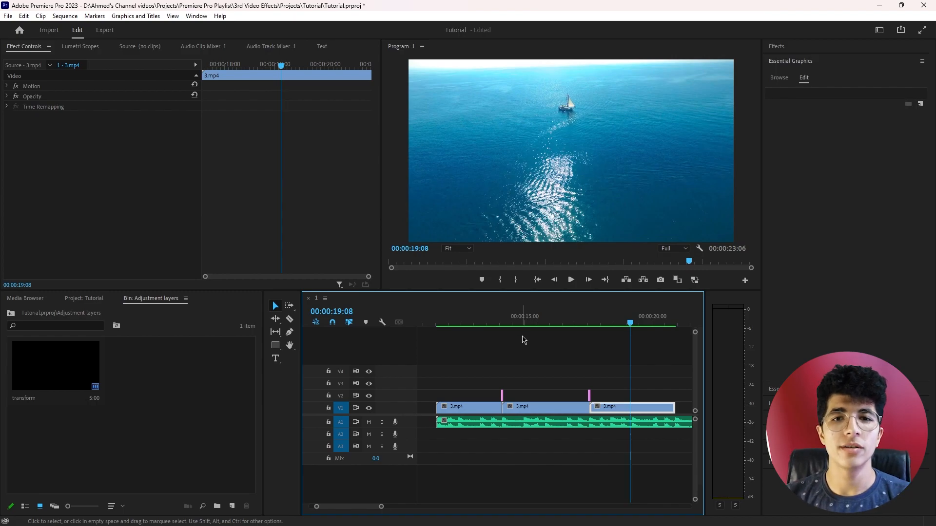
{"action": "left_click", "coordinate": [542, 316]}
{"action": "left_click", "coordinate": [478, 320]}
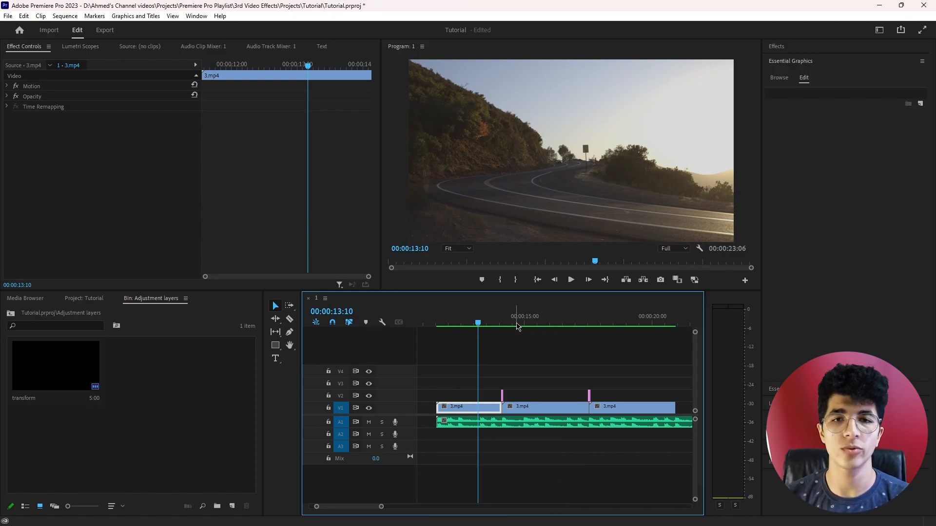
{"action": "left_click", "coordinate": [548, 323]}
{"action": "left_click", "coordinate": [625, 312]}
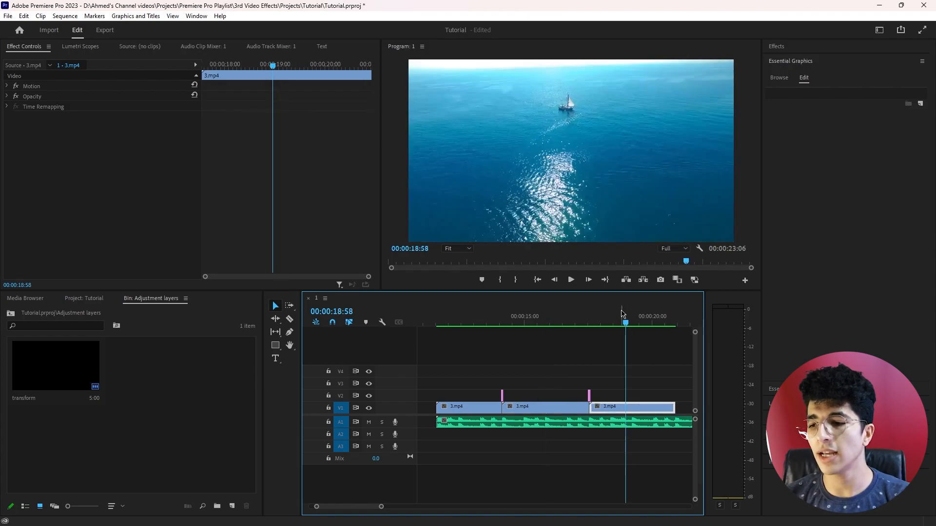
{"action": "left_click", "coordinate": [560, 314]}
{"action": "left_click", "coordinate": [470, 322]}
{"action": "left_click", "coordinate": [551, 373]}
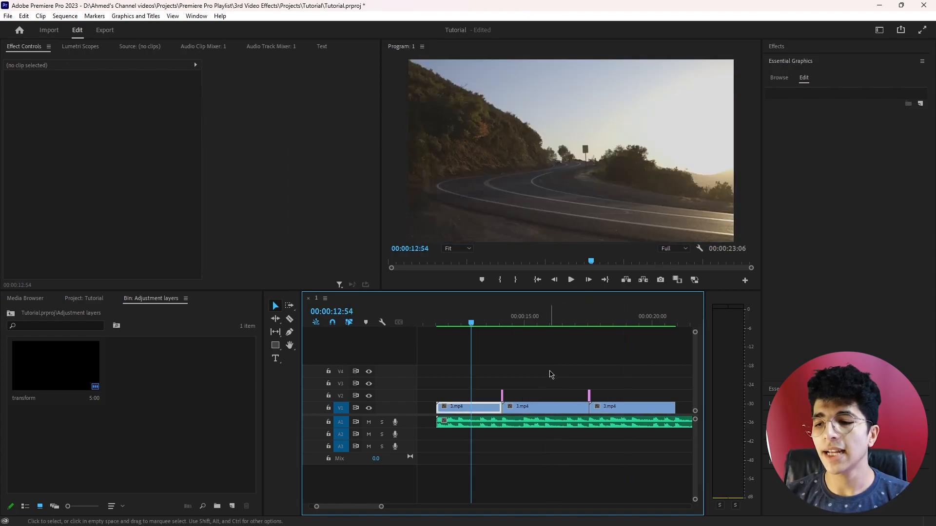
{"action": "left_click", "coordinate": [533, 314]}
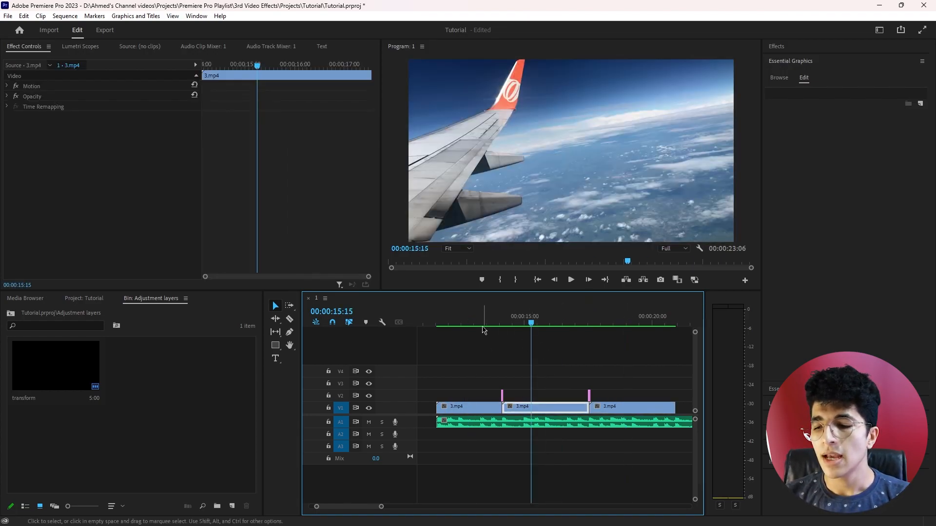
{"action": "left_click", "coordinate": [475, 322]}
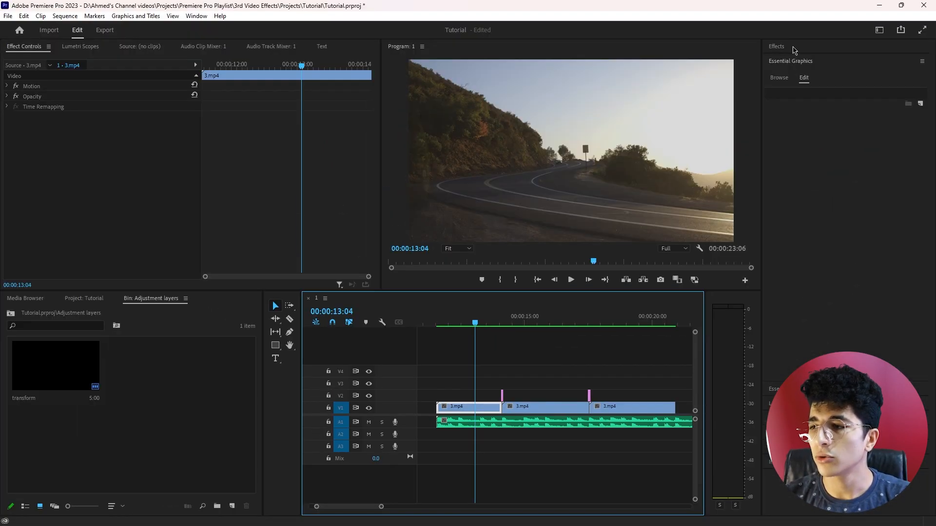
Search the effects for "lumetri co" and apply Lumetri Color to the first 3.mp4 clip
{"action": "left_click", "coordinate": [794, 51]}
{"action": "left_click_drag", "start_coordinate": [798, 59], "coordinate": [711, 71]}
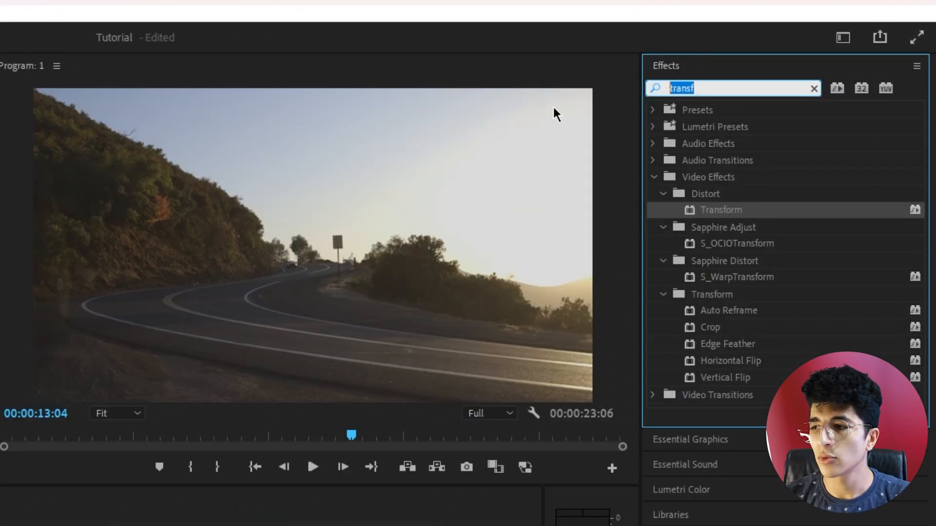
{"action": "type", "text": "lum"}
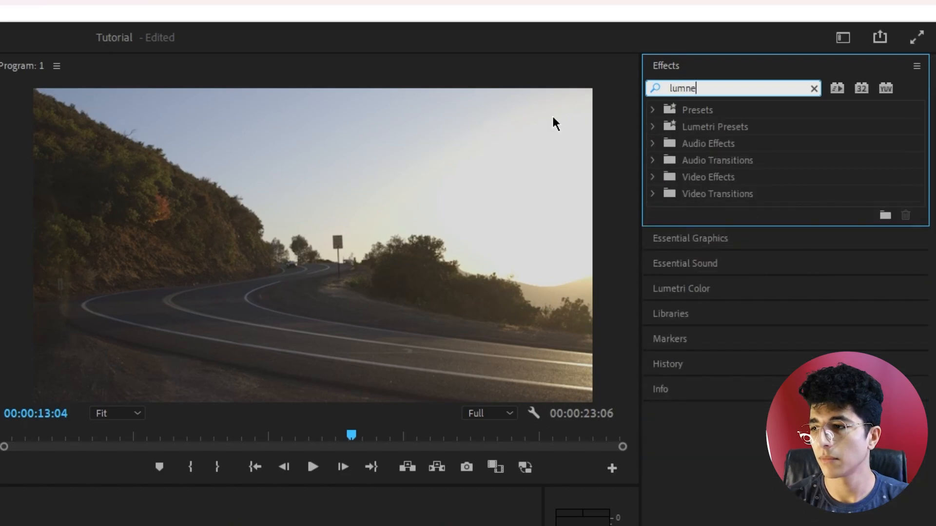
{"action": "type", "text": "etri"}
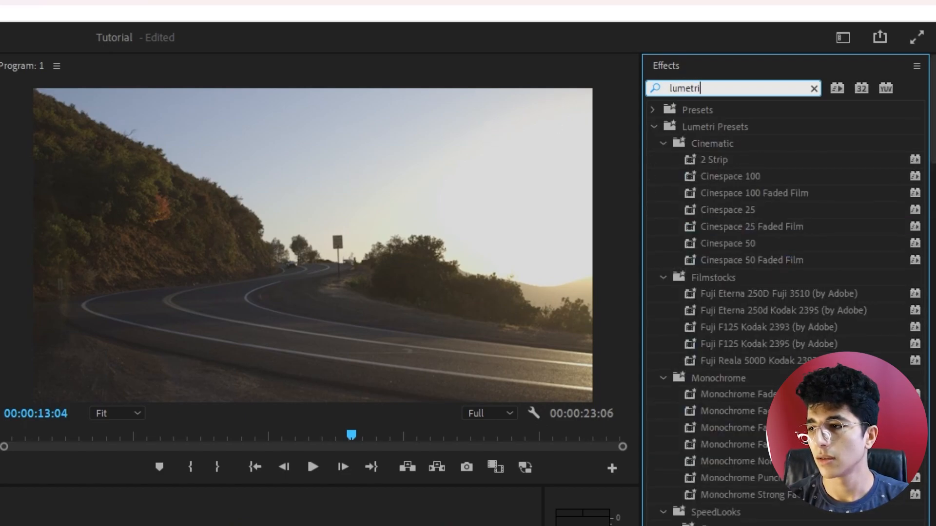
{"action": "type", "text": " co"}
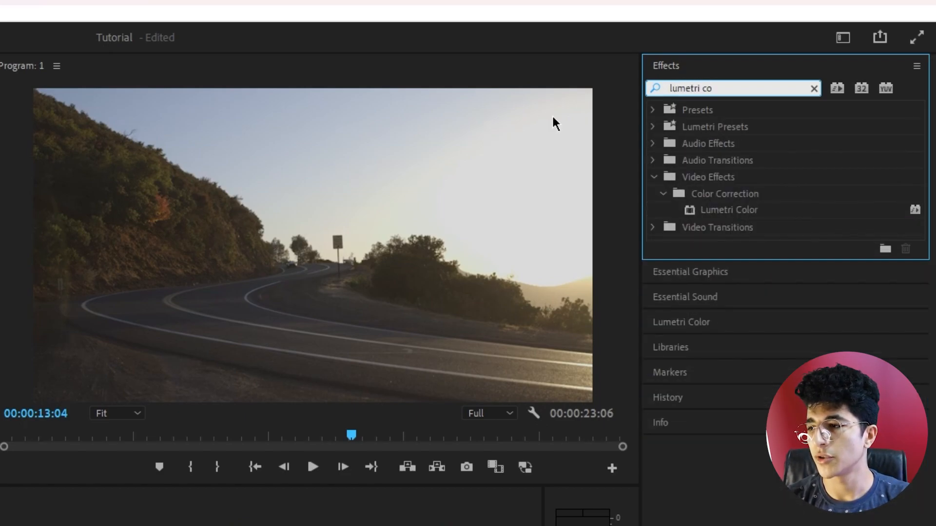
{"action": "left_click_drag", "start_coordinate": [731, 210], "coordinate": [700, 201]}
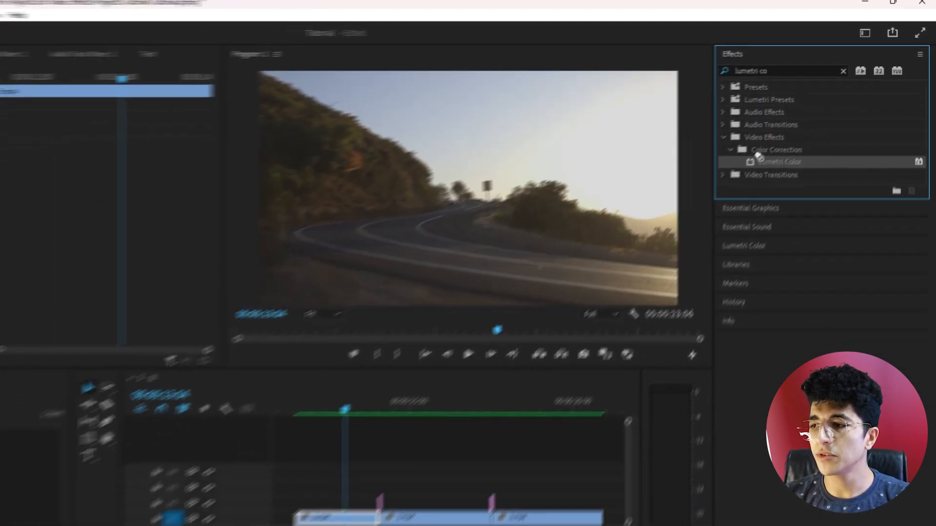
{"action": "left_click_drag", "start_coordinate": [758, 156], "coordinate": [317, 518]}
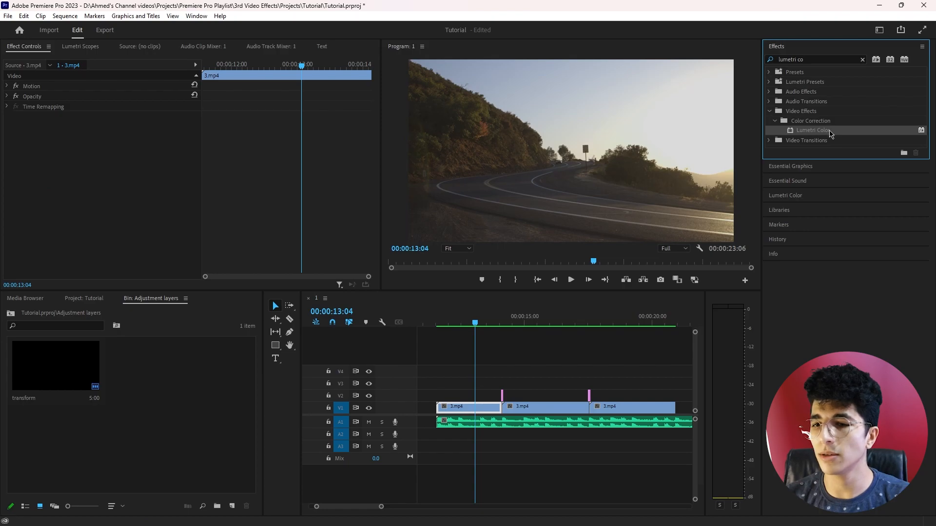
{"action": "double_click", "coordinate": [830, 132]}
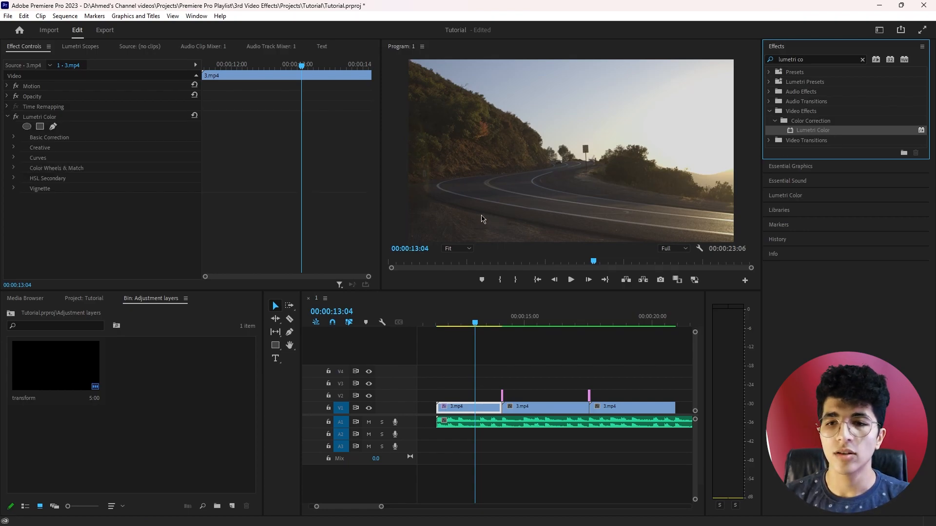
{"action": "key", "text": "ctrl+s"}
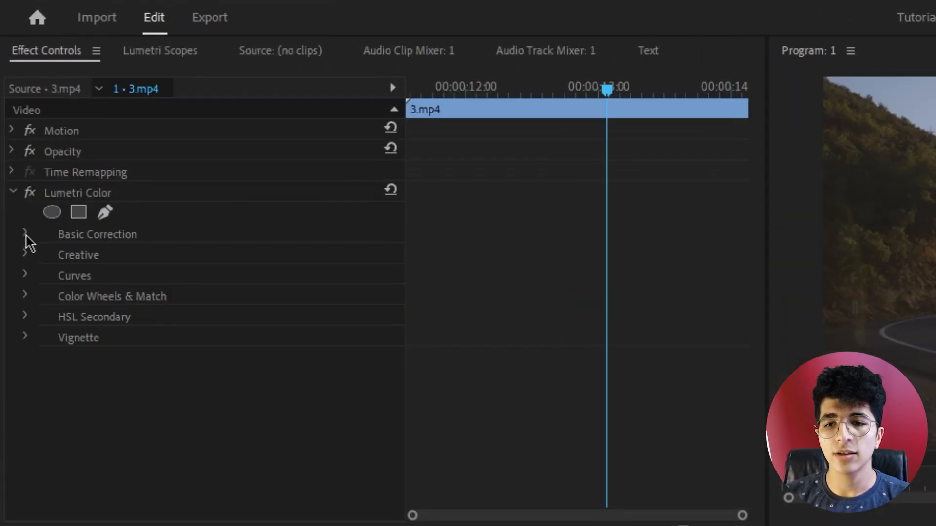
Set the saturation to 0 in the Basic Correction section of the first clip's Lumetri Color effect
{"action": "left_click", "coordinate": [16, 149]}
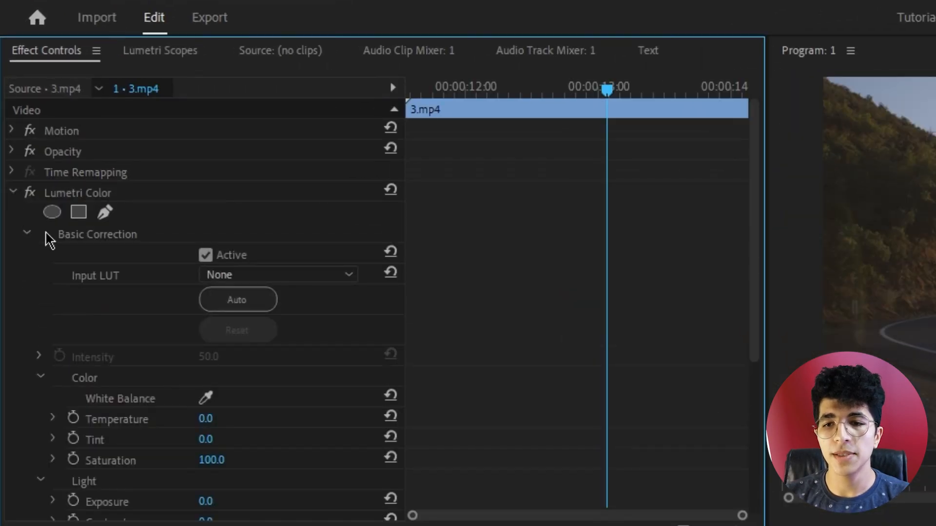
{"action": "scroll", "coordinate": [166, 329], "scroll_direction": "down", "scroll_amount": 5}
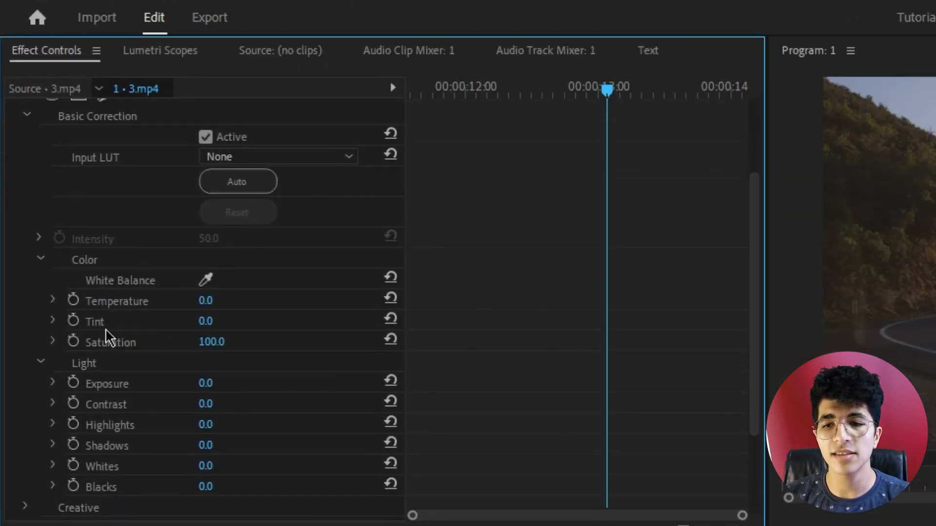
{"action": "left_click_drag", "start_coordinate": [207, 345], "coordinate": [108, 345]}
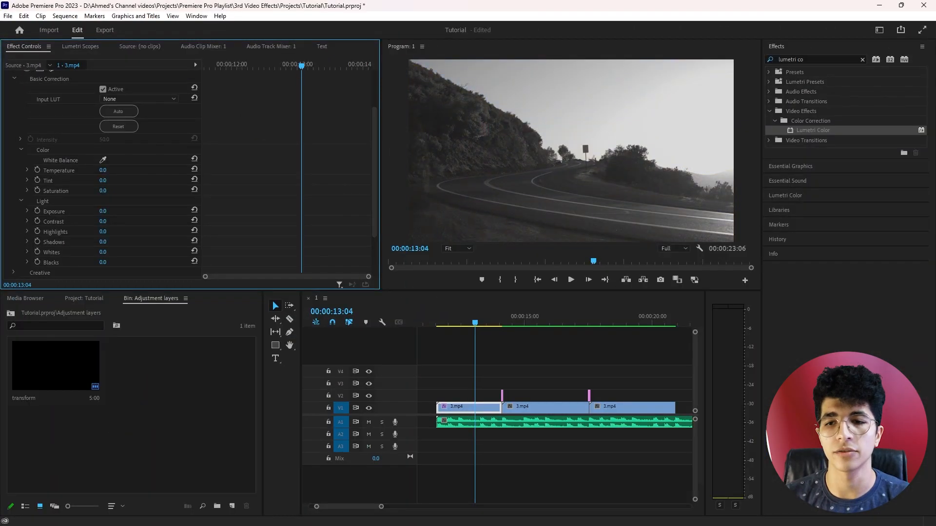
{"action": "key", "text": "ctrl+z"}
{"action": "key", "text": "ctrl+shift+z"}
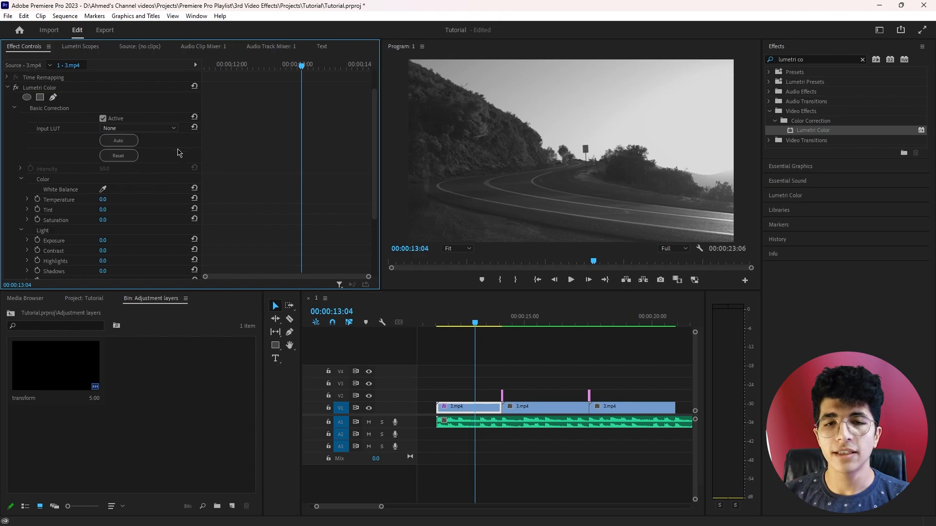
Copy the Lumetri Color effect from the first 3.mp4 clip
{"action": "left_click", "coordinate": [537, 404]}
{"action": "left_click", "coordinate": [615, 409]}
{"action": "left_click", "coordinate": [544, 409]}
{"action": "left_click", "coordinate": [473, 408]}
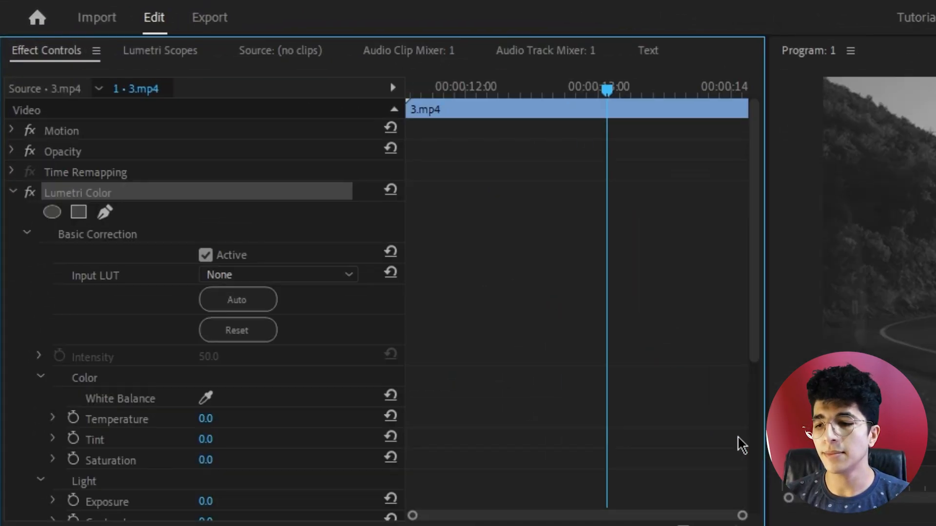
{"action": "right_click", "coordinate": [122, 196]}
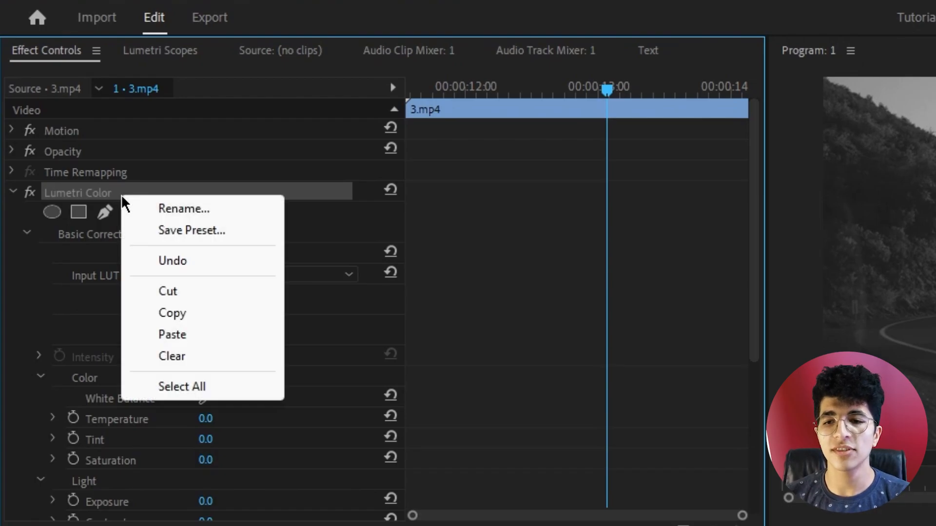
{"action": "left_click", "coordinate": [184, 311]}
{"action": "left_click", "coordinate": [224, 192]}
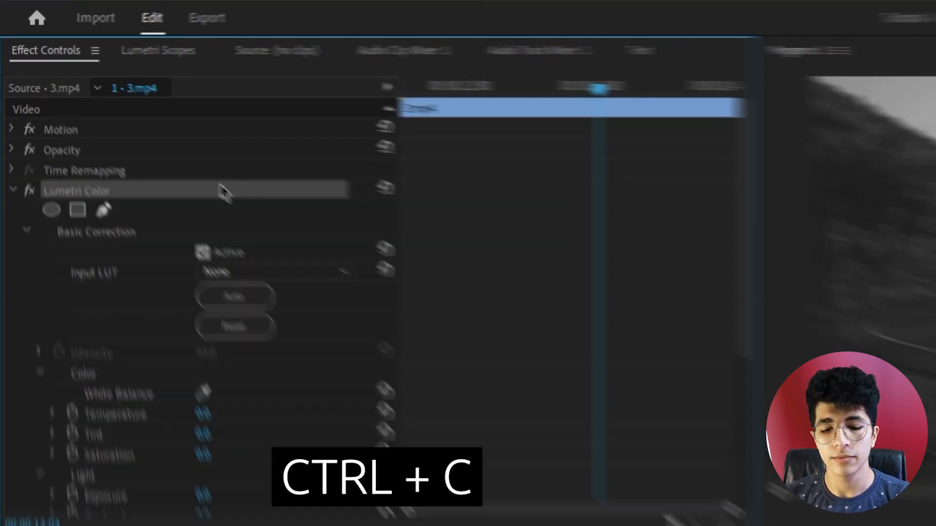
Paste the copied Lumetri Color effect onto the second 3.mp4 clip
{"action": "left_click", "coordinate": [545, 409]}
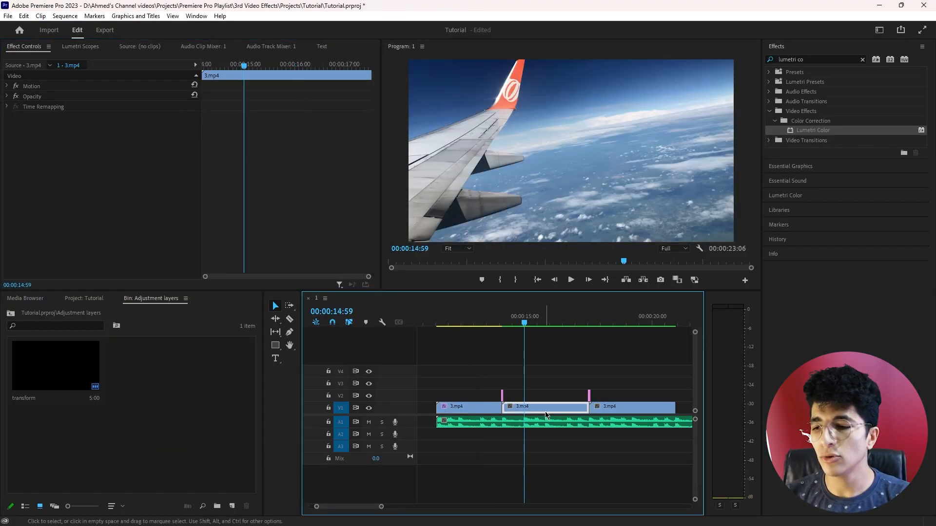
{"action": "left_click", "coordinate": [294, 252]}
{"action": "key", "text": "ctrl+v"}
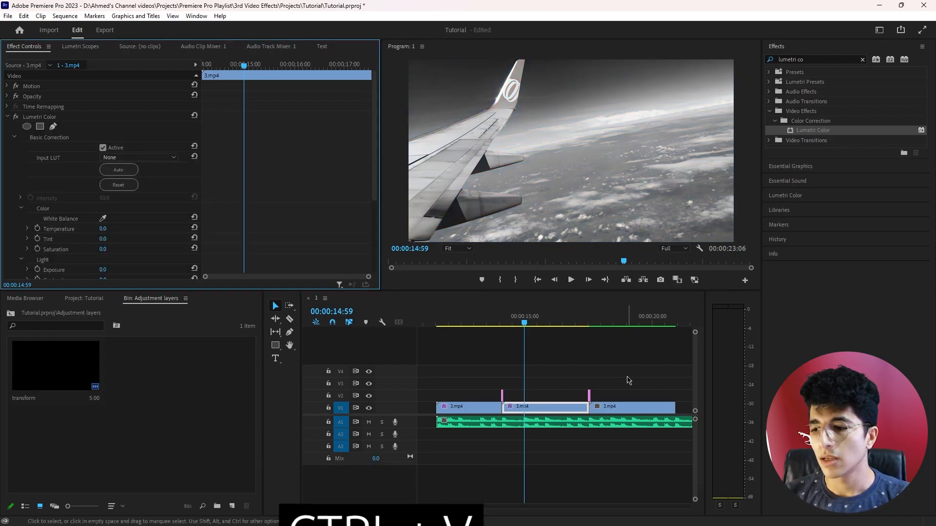
Undo the last paste, paste the copied Lumetri Color effect onto the second and third 3.mp4 clips together, and check all three clips
{"action": "key", "text": "ctrl+z"}
{"action": "left_click_drag", "start_coordinate": [550, 374], "coordinate": [643, 414]}
{"action": "key", "text": "ctrl+v"}
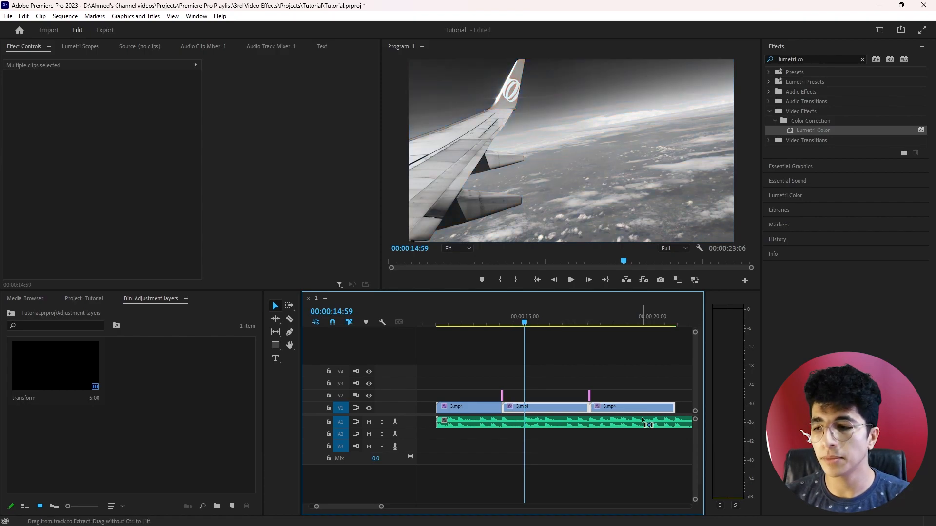
{"action": "left_click_drag", "start_coordinate": [529, 319], "coordinate": [640, 318]}
{"action": "left_click", "coordinate": [554, 318]}
{"action": "left_click", "coordinate": [467, 318]}
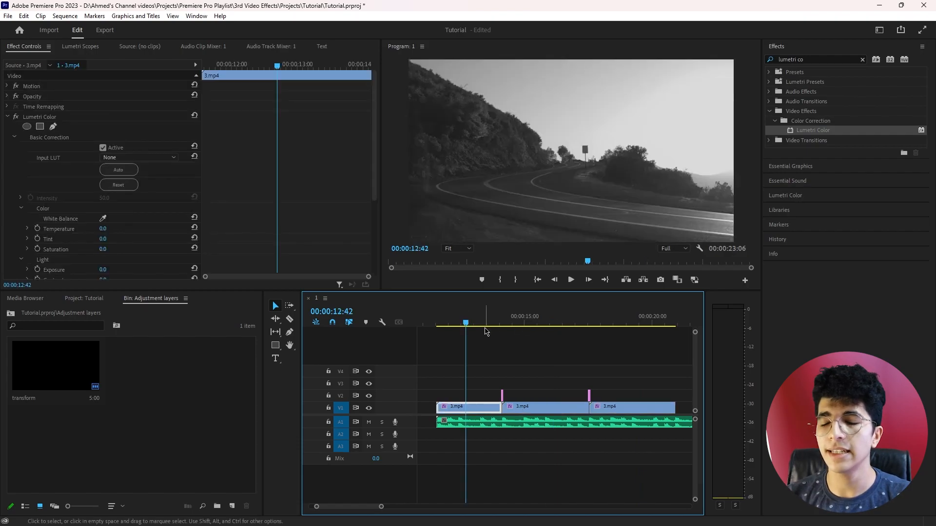
{"action": "left_click", "coordinate": [532, 318]}
{"action": "left_click", "coordinate": [629, 316]}
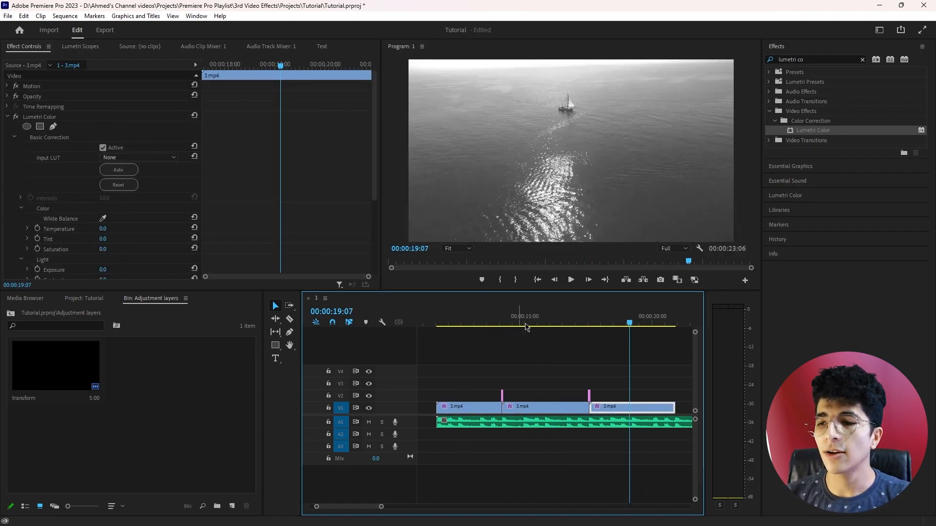
{"action": "left_click", "coordinate": [474, 318]}
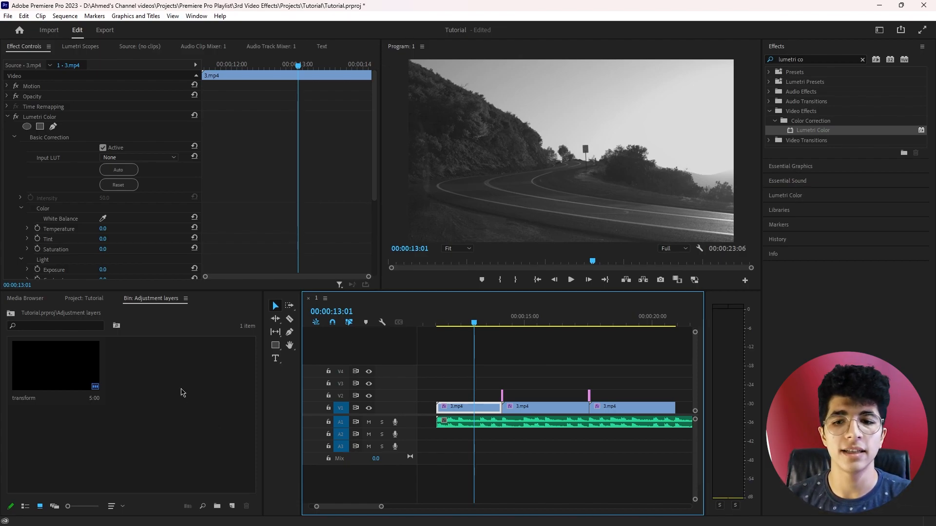
{"action": "right_click", "coordinate": [175, 373]}
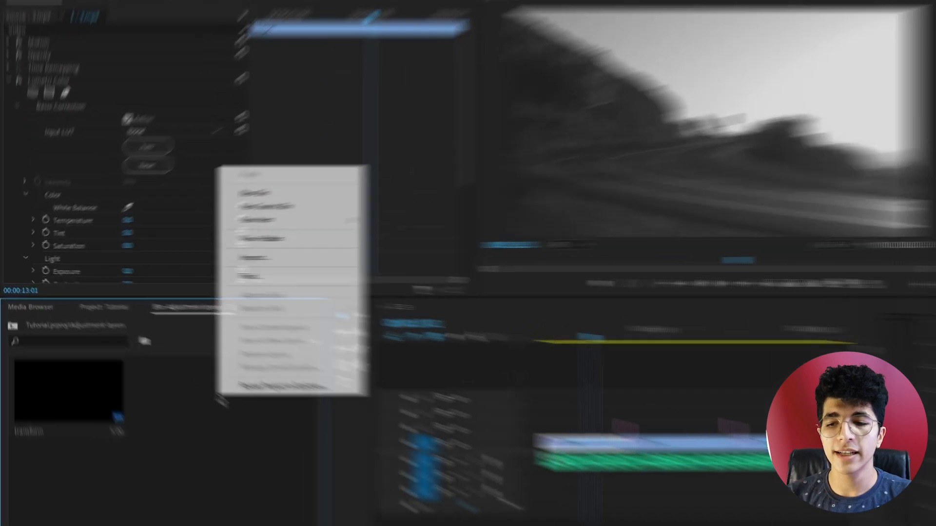
{"action": "mouse_move", "coordinate": [318, 220]}
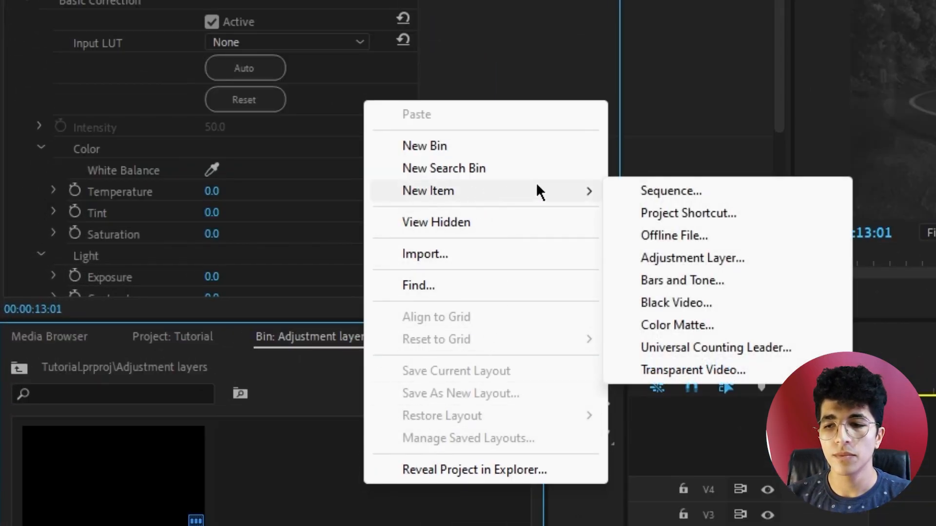
{"action": "left_click", "coordinate": [298, 481]}
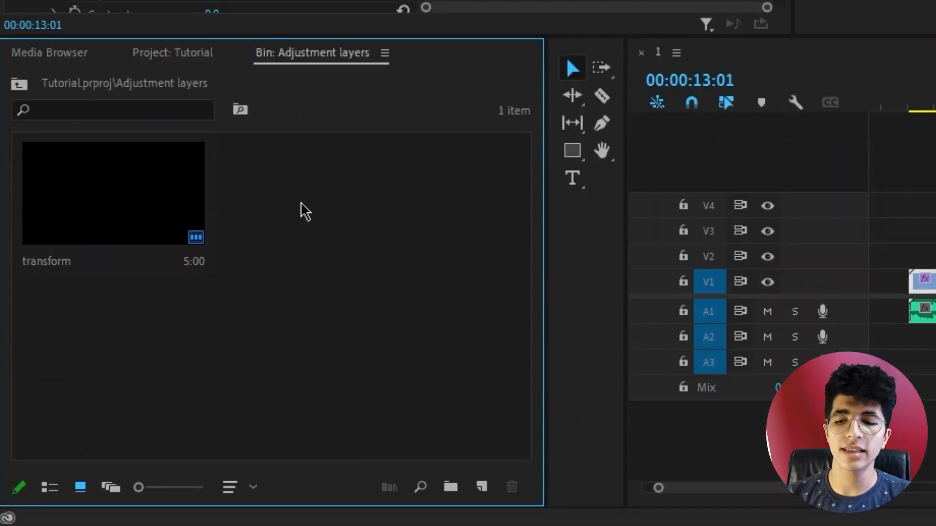
Create an adjustment layer in the Adjustment layers bin at 1920 x 1080, 60.00 fps, with square pixels
{"action": "left_click", "coordinate": [484, 490]}
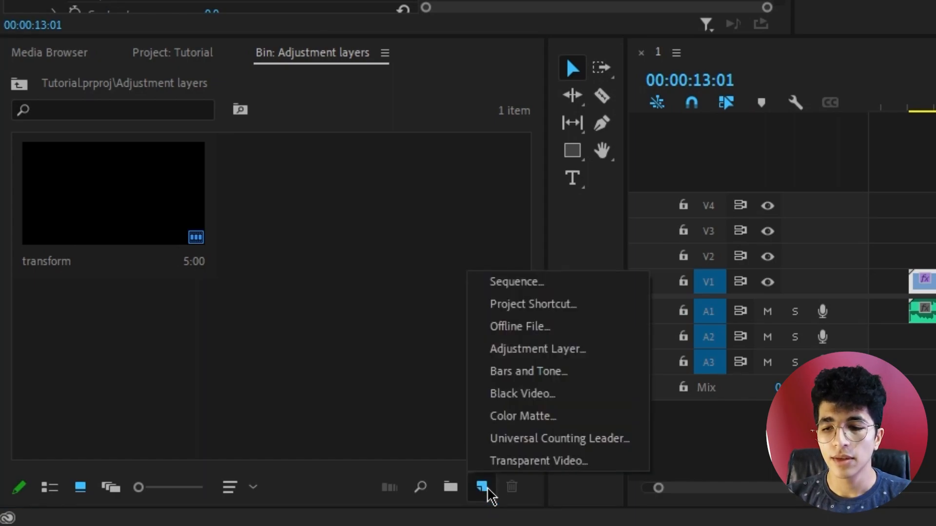
{"action": "left_click", "coordinate": [519, 355]}
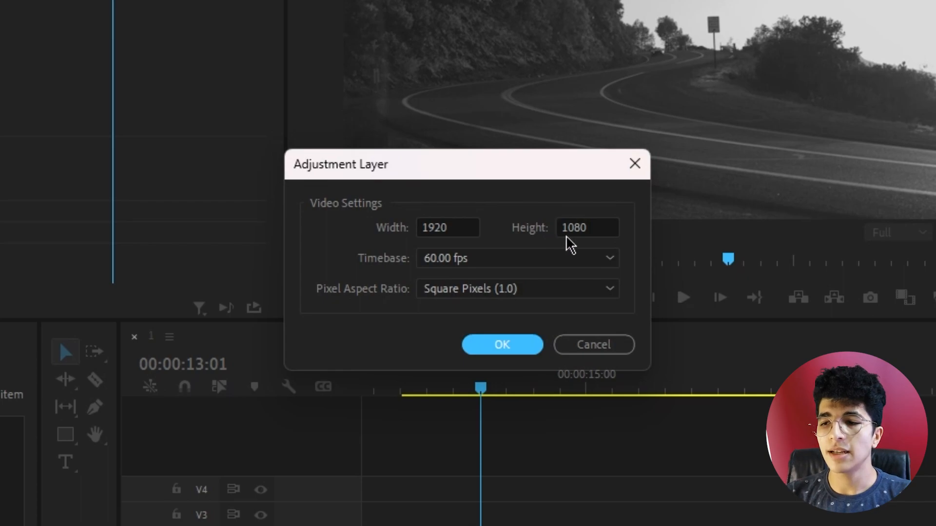
{"action": "left_click_drag", "start_coordinate": [467, 226], "coordinate": [352, 226]}
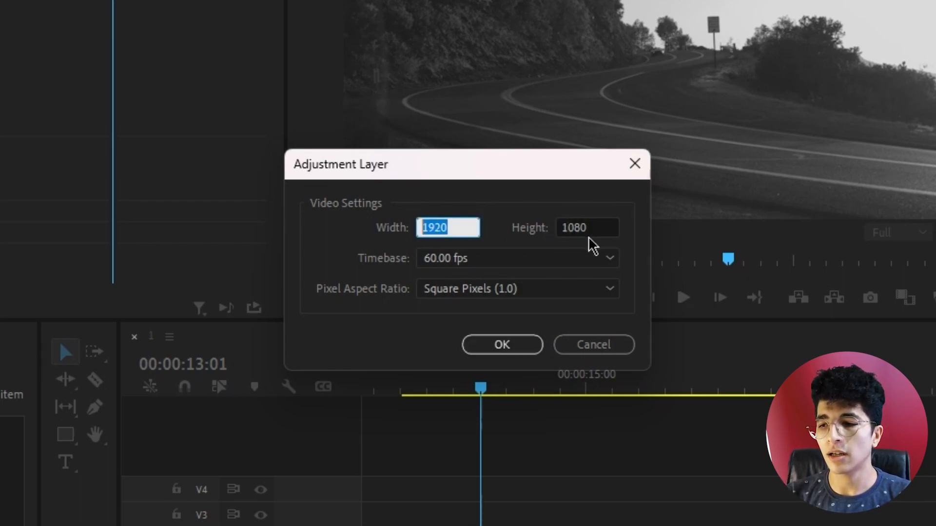
{"action": "key", "text": "Tab"}
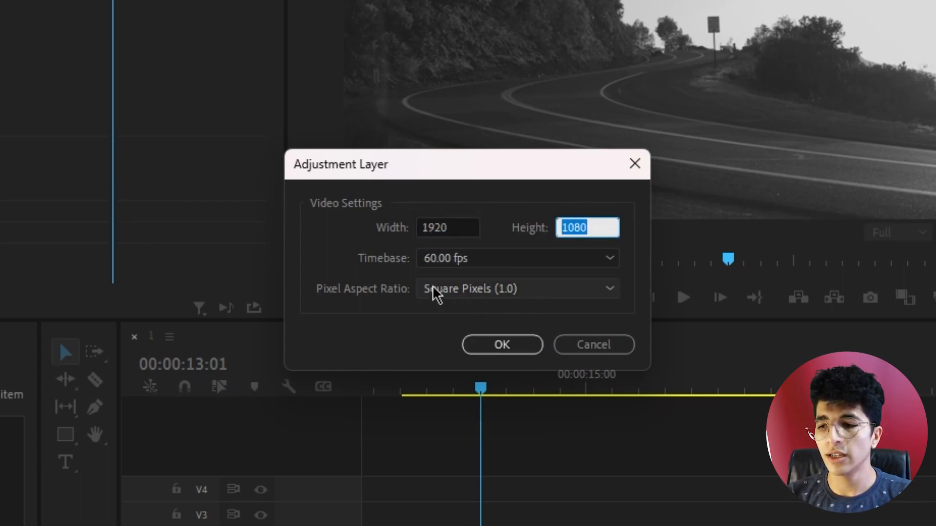
{"action": "left_click", "coordinate": [501, 347]}
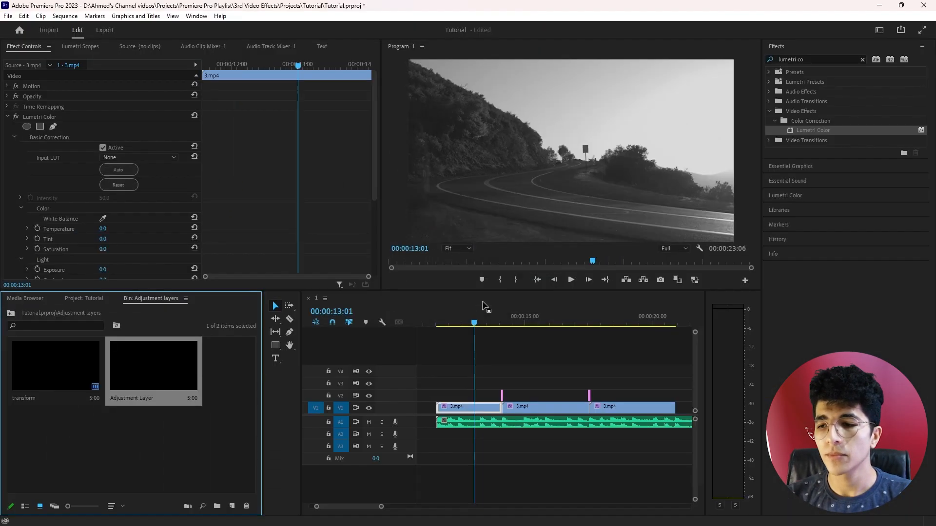
{"action": "left_click", "coordinate": [140, 400]}
{"action": "left_click", "coordinate": [141, 399]}
{"action": "double_click", "coordinate": [153, 399]}
{"action": "left_click", "coordinate": [153, 400]}
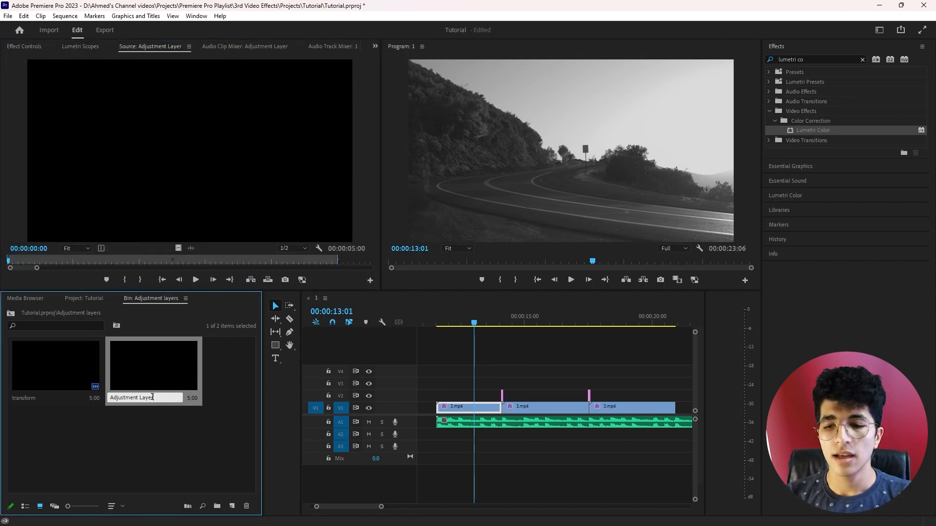
{"action": "type", "text": "E"}
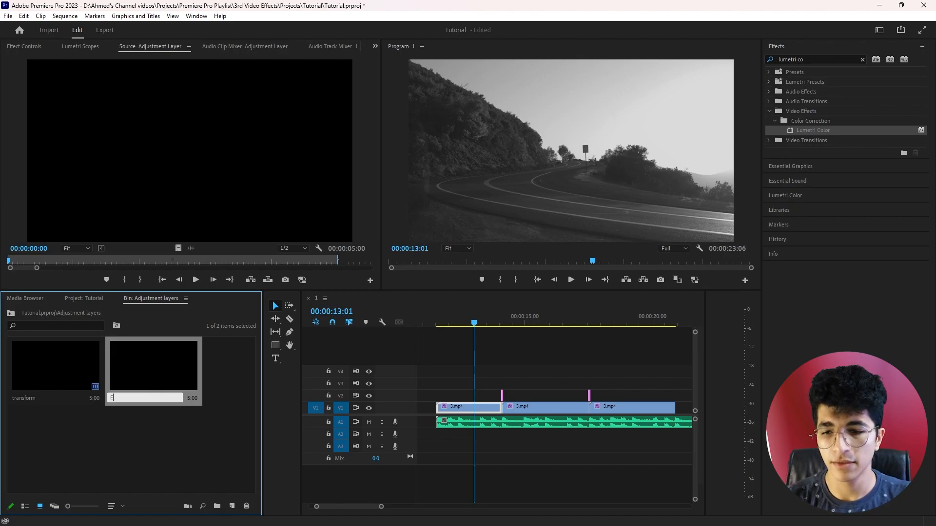
{"action": "key", "text": "Escape"}
{"action": "left_click", "coordinate": [173, 433]}
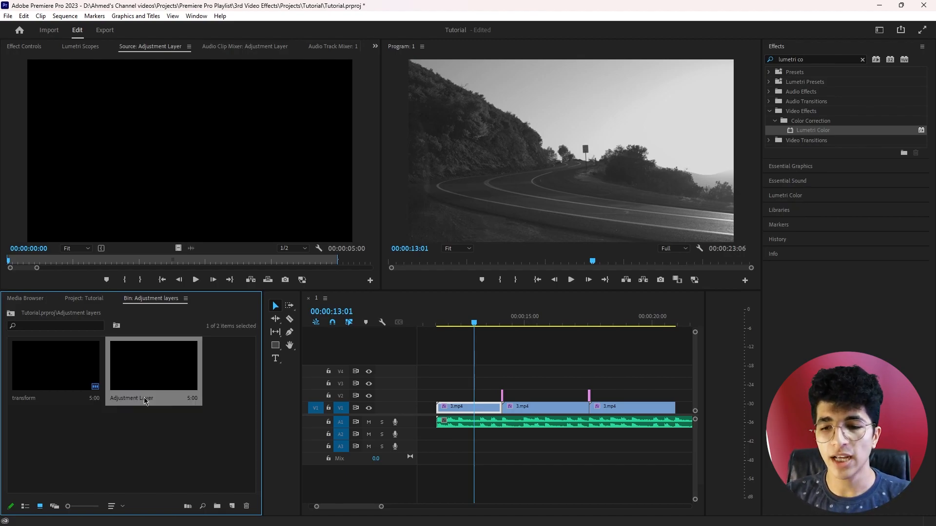
Rename the new adjustment layer in the bin as "Effects"
{"action": "double_click", "coordinate": [146, 398]}
{"action": "left_click", "coordinate": [144, 398]}
{"action": "left_click", "coordinate": [143, 398]}
{"action": "left_click_drag", "start_coordinate": [155, 398], "coordinate": [50, 396]}
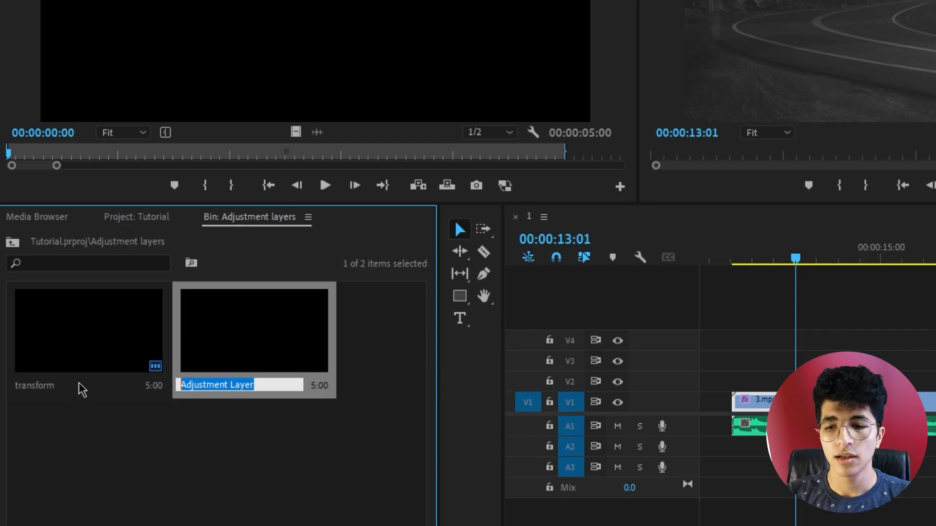
{"action": "type", "text": "Ef"}
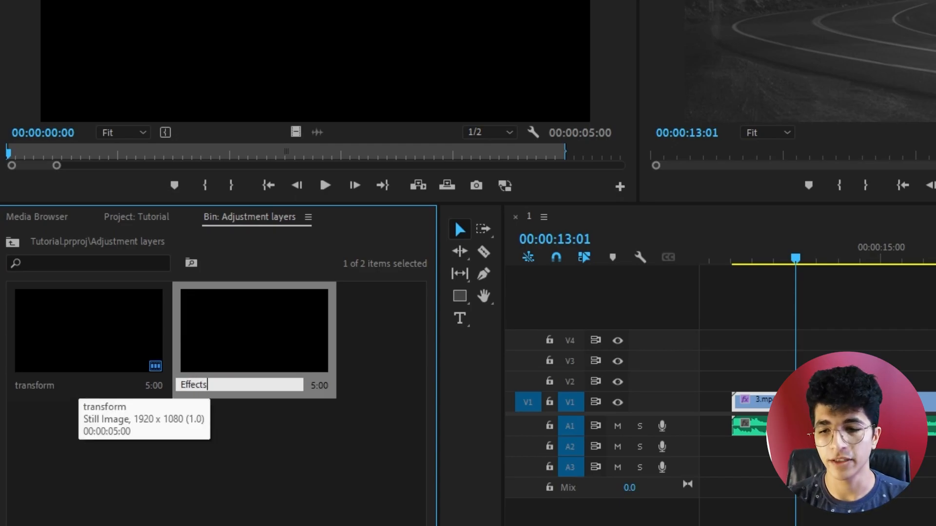
{"action": "type", "text": "fects"}
{"action": "key", "text": "Return"}
{"action": "left_click", "coordinate": [285, 460]}
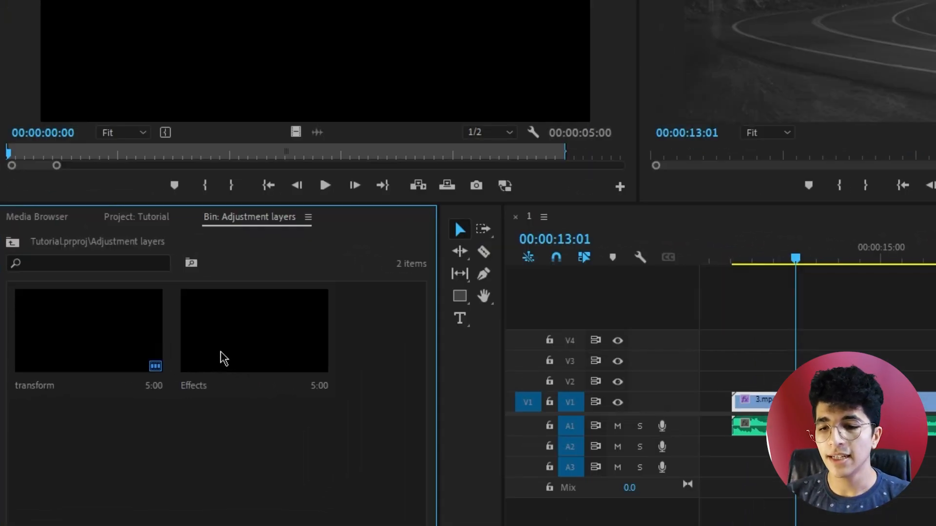
Place the Effects adjustment layer on track V3 at the start of the first clip and extend it to the third clip's end
{"action": "left_click_drag", "start_coordinate": [136, 382], "coordinate": [430, 375]}
{"action": "left_click_drag", "start_coordinate": [299, 347], "coordinate": [330, 344]}
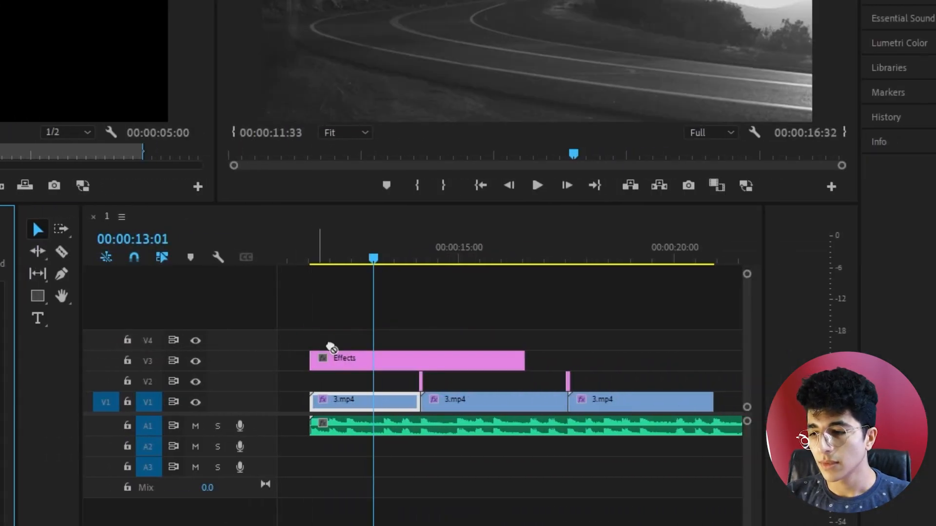
{"action": "scroll", "coordinate": [453, 367], "scroll_direction": "down", "scroll_amount": 1}
{"action": "left_click_drag", "start_coordinate": [499, 361], "coordinate": [688, 361]}
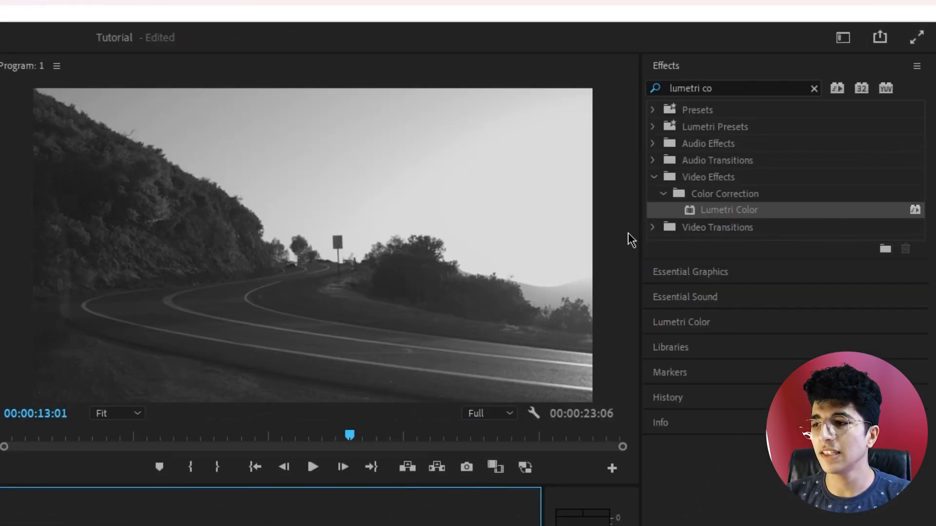
Search the effects for "crop" and apply the Crop effect to the Effects adjustment layer on V3
{"action": "left_click", "coordinate": [744, 87]}
{"action": "type", "text": "xrop"}
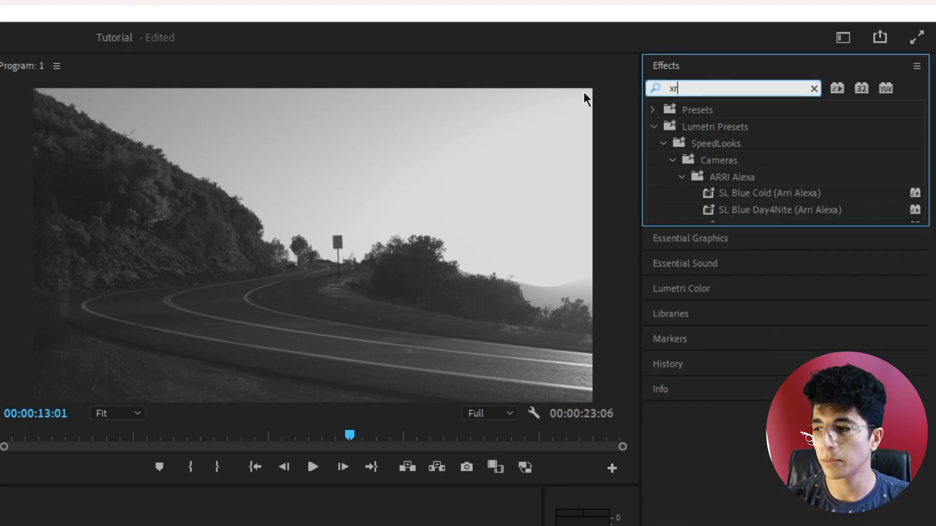
{"action": "key", "text": "BackSpace"}
{"action": "key", "text": "BackSpace"}
{"action": "type", "text": "crop"}
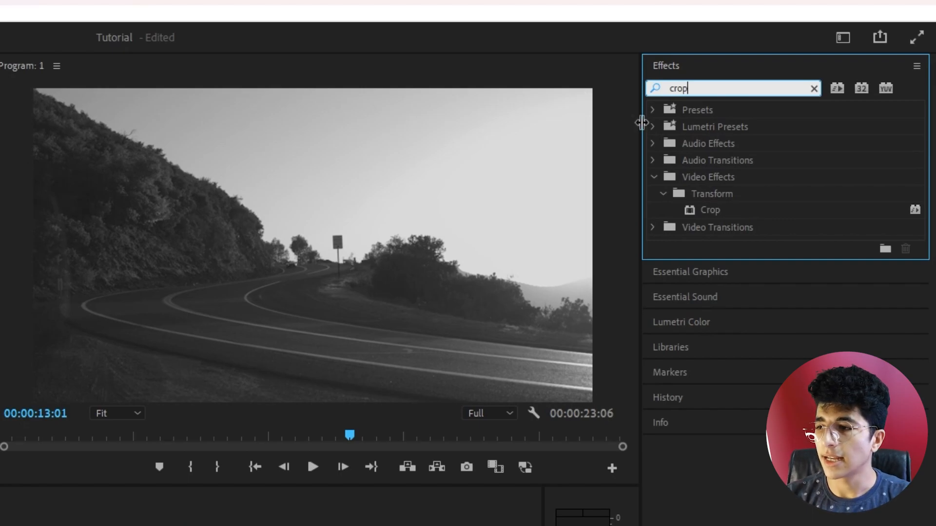
{"action": "left_click_drag", "start_coordinate": [715, 210], "coordinate": [596, 375]}
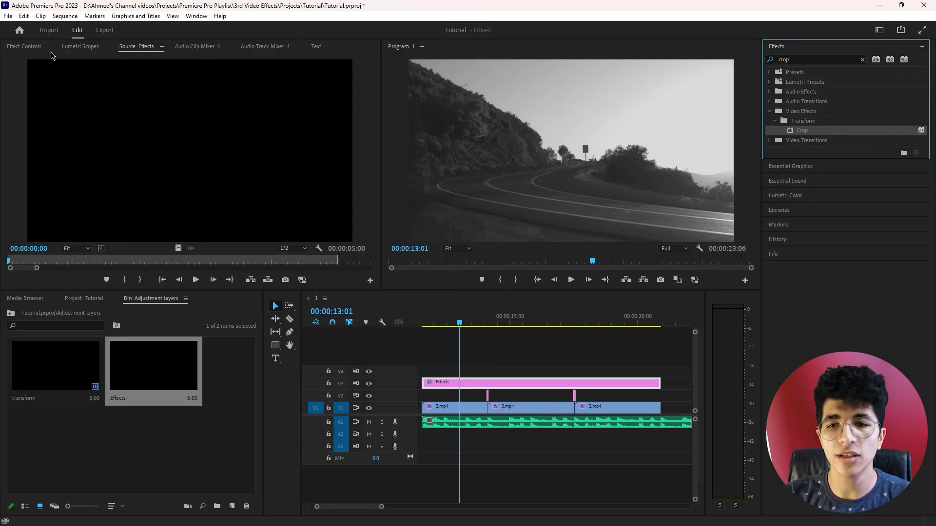
Set the adjustment layer's Crop to 12% for both Bottom and Top, and check the second and third clips
{"action": "left_click", "coordinate": [30, 48]}
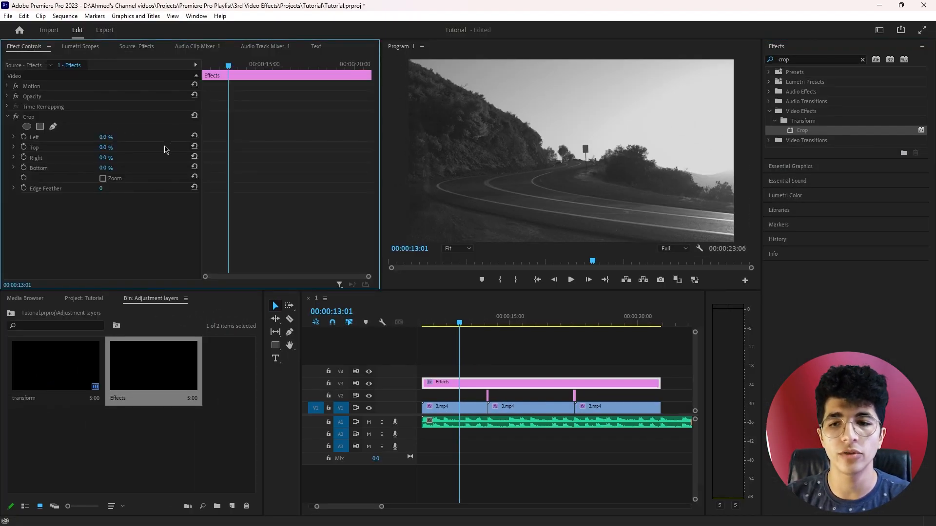
{"action": "left_click", "coordinate": [106, 168]}
{"action": "type", "text": "12"}
{"action": "key", "text": "Return"}
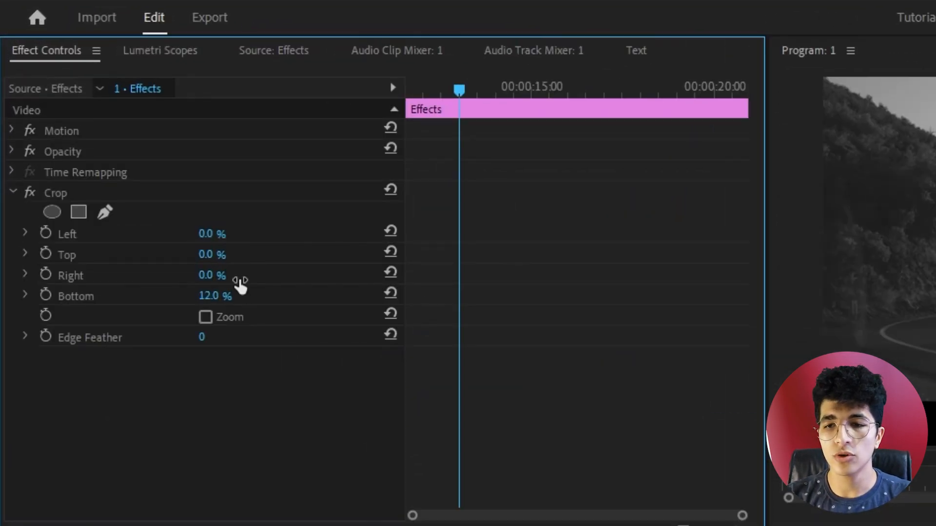
{"action": "left_click", "coordinate": [209, 256]}
{"action": "type", "text": "12"}
{"action": "key", "text": "Return"}
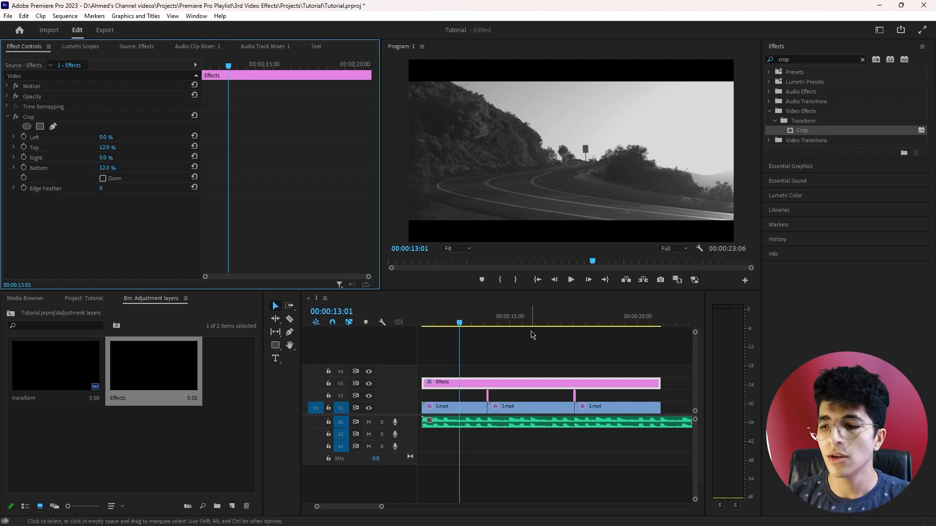
{"action": "left_click", "coordinate": [524, 320]}
{"action": "left_click", "coordinate": [625, 323]}
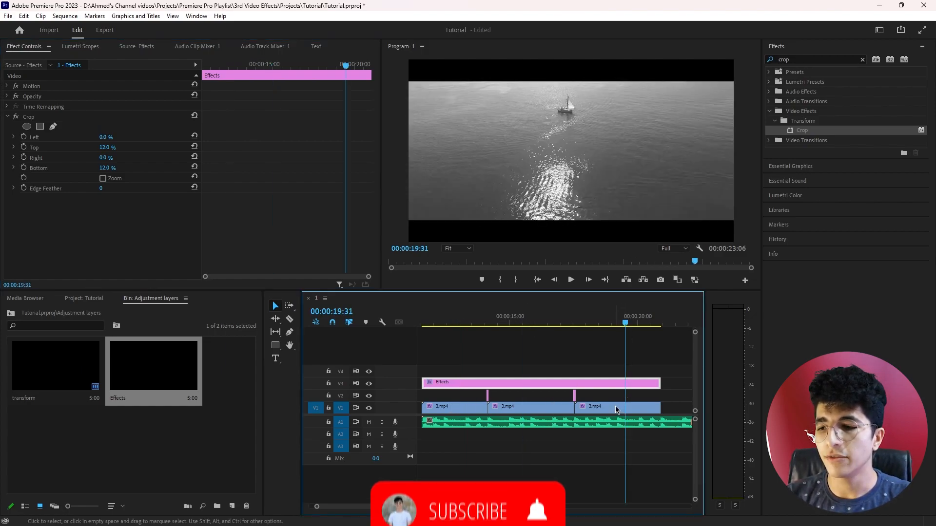
Hide track V3 and apply the Crop effect directly to the first 3.mp4 clip
{"action": "left_click", "coordinate": [369, 385]}
{"action": "left_click", "coordinate": [447, 318]}
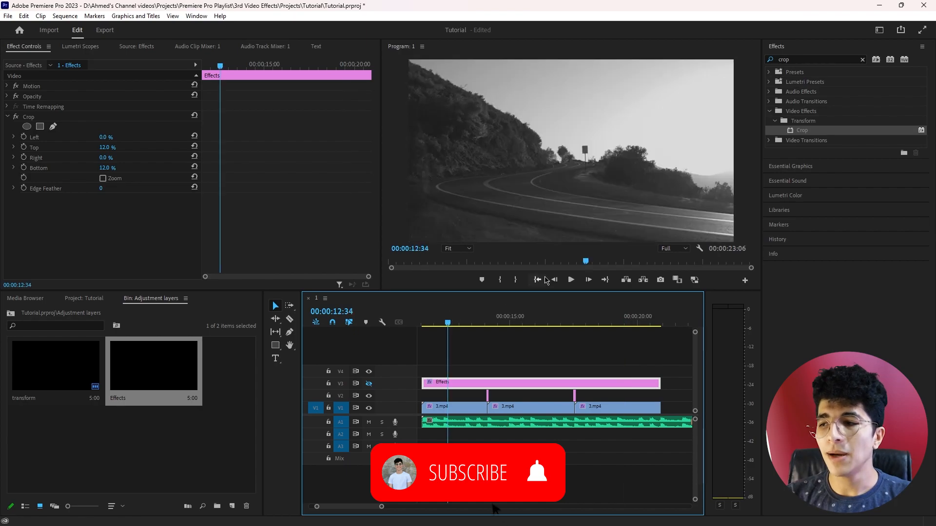
{"action": "left_click_drag", "start_coordinate": [801, 131], "coordinate": [459, 406]}
{"action": "scroll", "coordinate": [195, 222], "scroll_direction": "down", "scroll_amount": 2}
{"action": "scroll", "coordinate": [196, 222], "scroll_direction": "down", "scroll_amount": 6}
Set the first 3.mp4 clip's Crop to 12% for both Bottom and Top, and compare it with the other clips
{"action": "left_click", "coordinate": [113, 229]}
{"action": "type", "text": "12"}
{"action": "key", "text": "Return"}
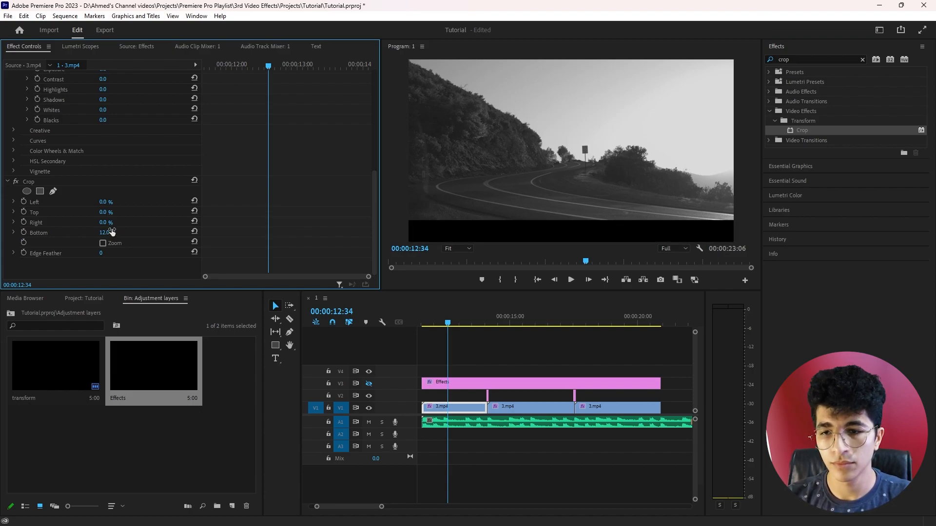
{"action": "left_click", "coordinate": [112, 210]}
{"action": "type", "text": "12"}
{"action": "key", "text": "Return"}
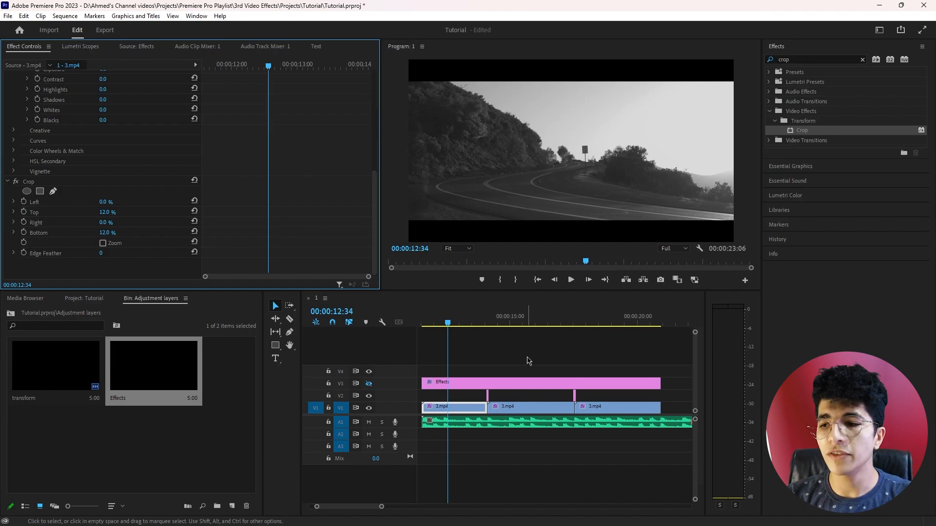
{"action": "left_click", "coordinate": [524, 319]}
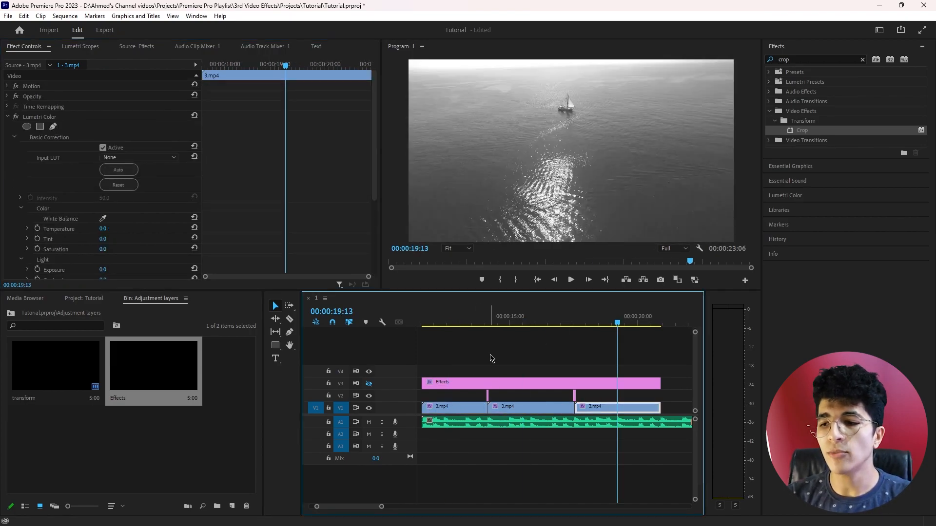
{"action": "left_click", "coordinate": [454, 322]}
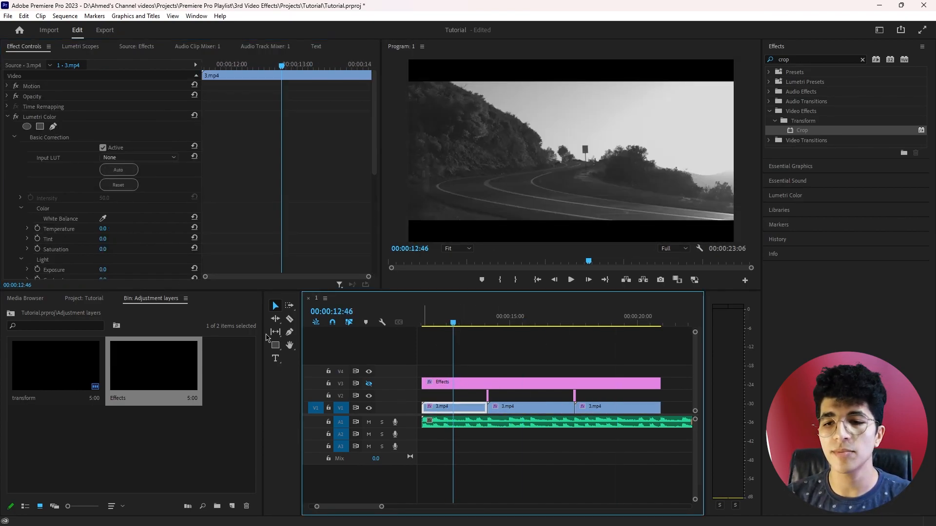
Delete the Crop effect from the first 3.mp4 clip and make track V3 visible again
{"action": "left_click", "coordinate": [6, 117]}
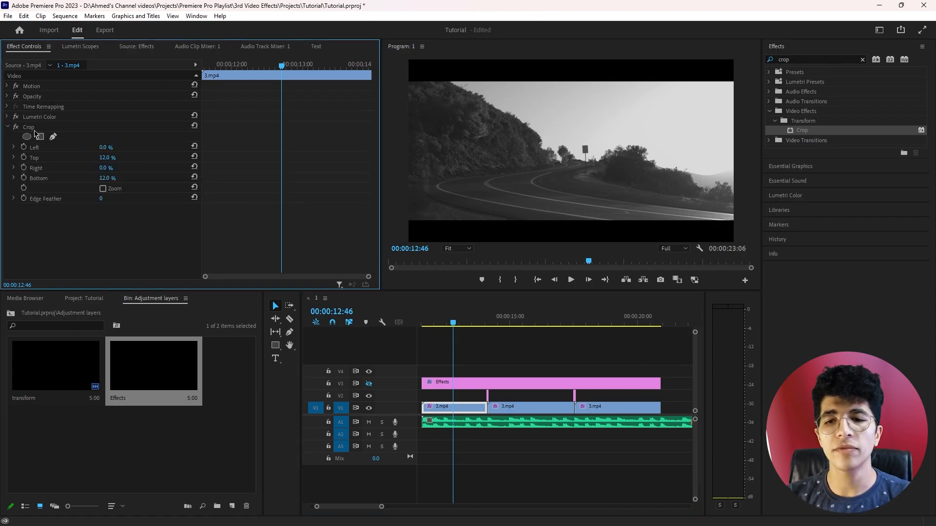
{"action": "left_click", "coordinate": [34, 130]}
{"action": "key", "text": "Delete"}
{"action": "left_click", "coordinate": [369, 385]}
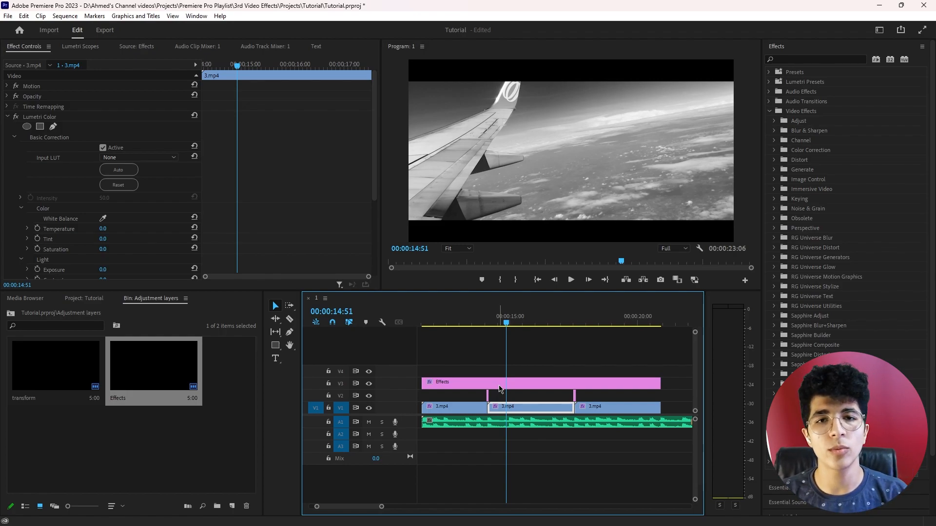
Find the Gaussian Blur effect by searching for blur and apply it to the third 3.mp4 clip
{"action": "key", "text": "Down"}
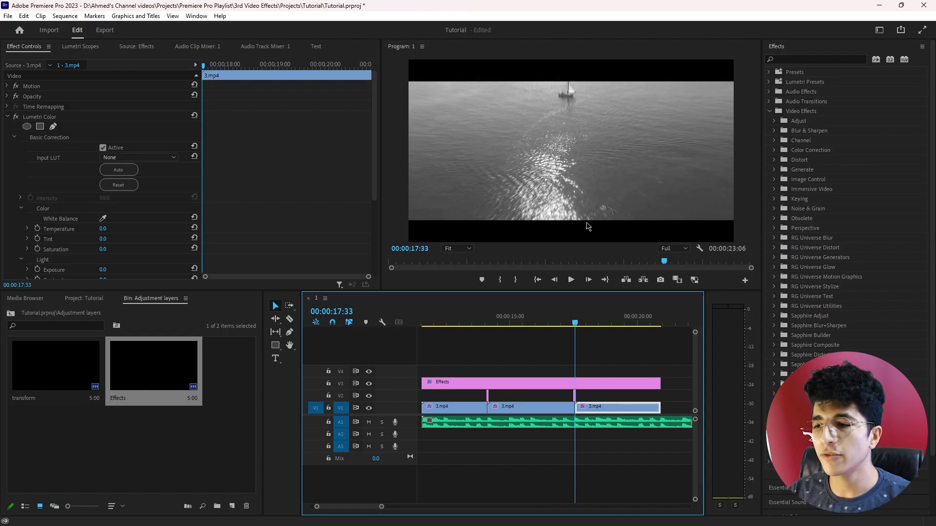
{"action": "key", "text": "space"}
{"action": "key", "text": "space"}
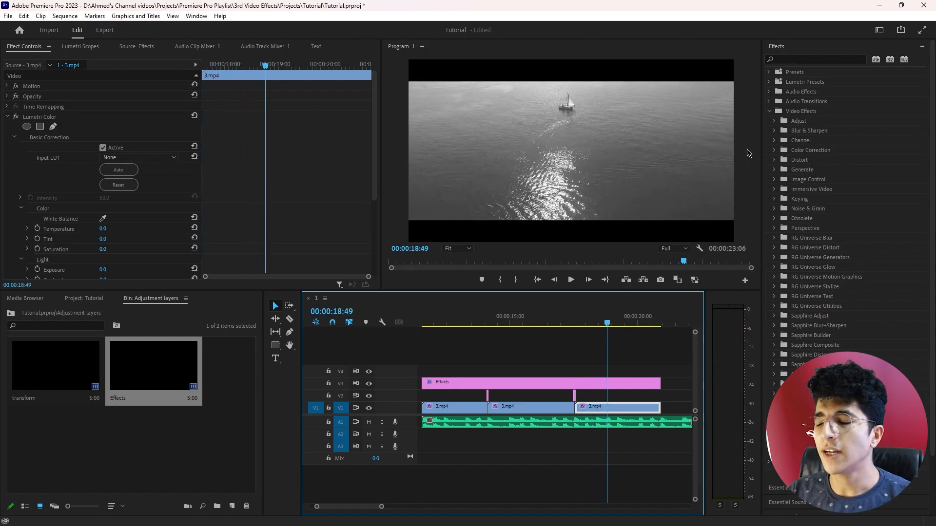
{"action": "left_click", "coordinate": [826, 59]}
{"action": "type", "text": "blur"}
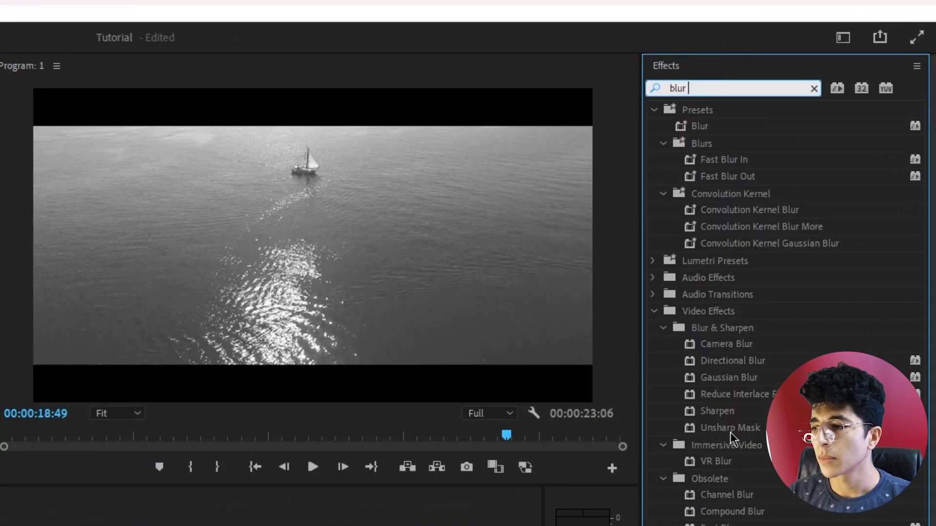
{"action": "left_click", "coordinate": [725, 378]}
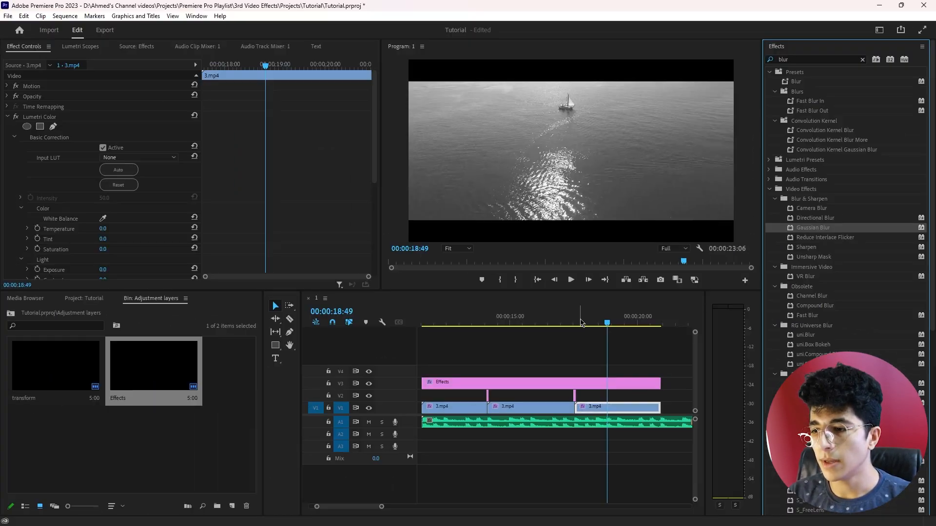
Add a Gaussian Blur Blurriness keyframe of 50 at the start of the third 3.mp4 clip, at 00:00:17:33
{"action": "left_click", "coordinate": [576, 319]}
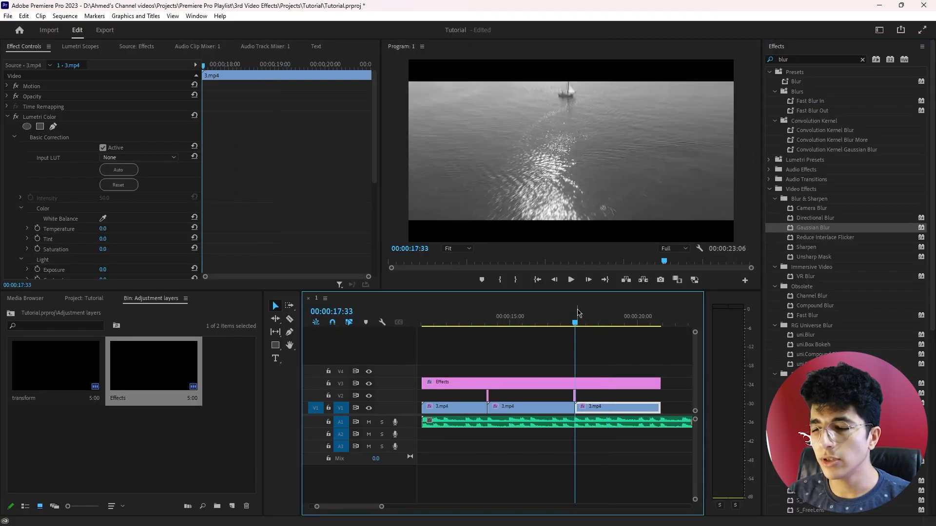
{"action": "scroll", "coordinate": [266, 194], "scroll_direction": "down", "scroll_amount": 5}
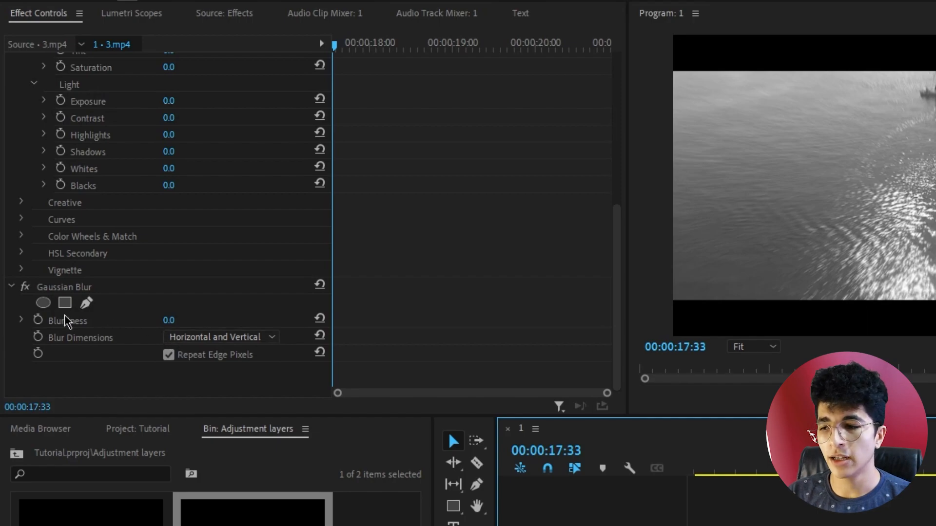
{"action": "left_click", "coordinate": [37, 320]}
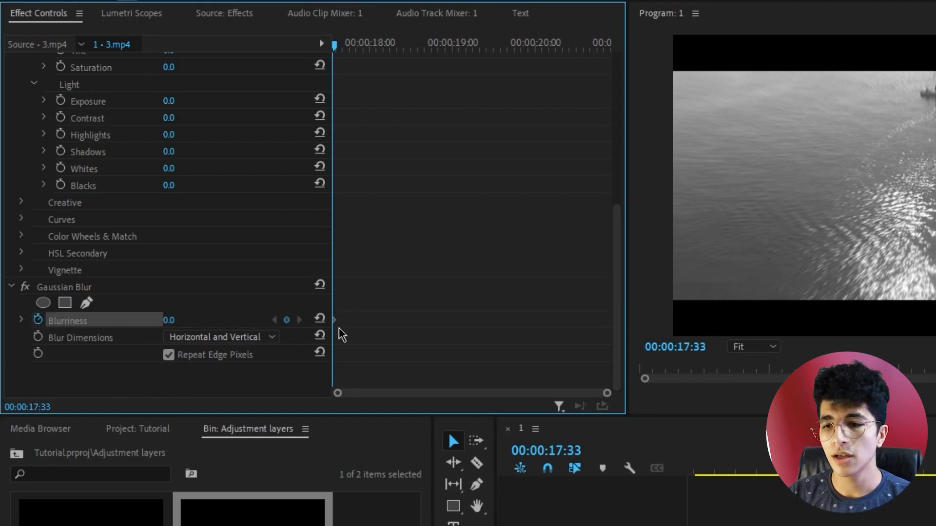
{"action": "left_click", "coordinate": [180, 321]}
{"action": "type", "text": "50"}
{"action": "key", "text": "Return"}
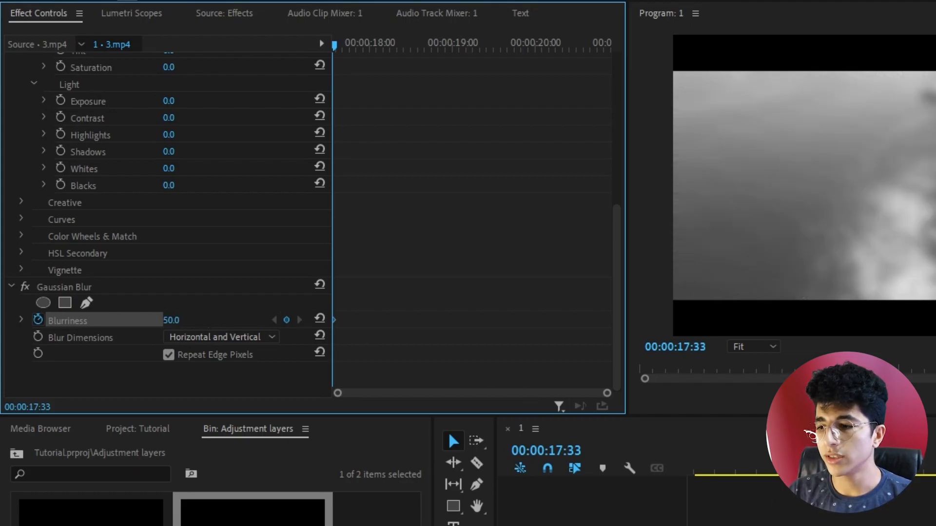
Add a second Blurriness keyframe at 00:00:17:51 with the value reset to 0
{"action": "key", "text": "space"}
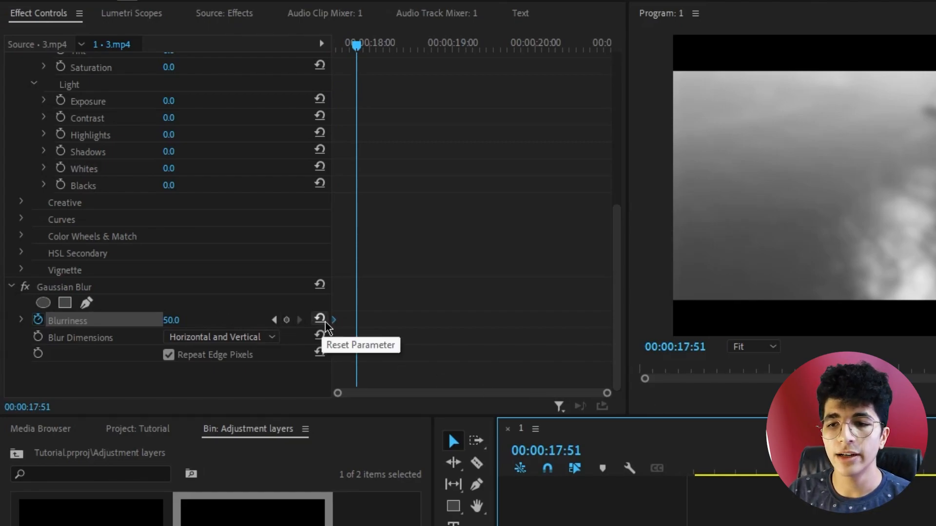
{"action": "left_click", "coordinate": [319, 319]}
{"action": "left_click", "coordinate": [184, 320]}
{"action": "key", "text": "Return"}
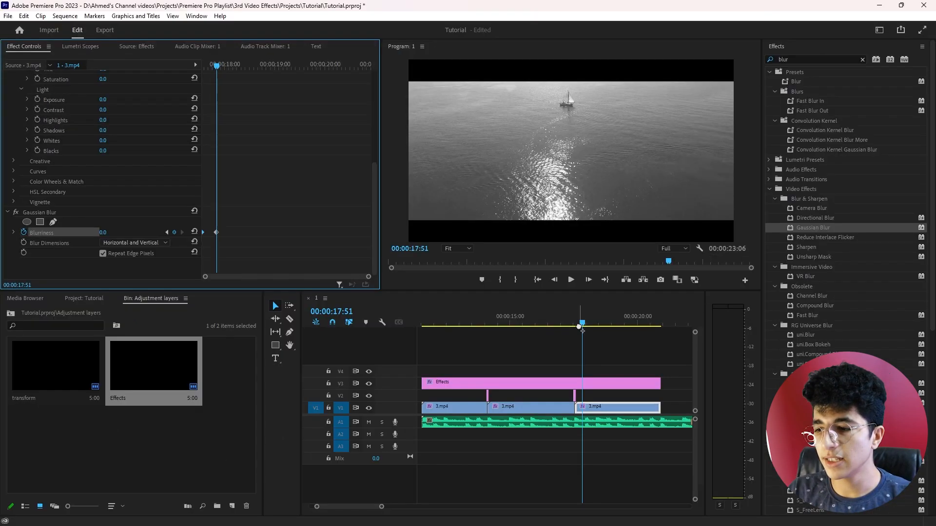
Play the blur animation from the start of the third clip, both in the maximized program monitor and at normal size
{"action": "left_click", "coordinate": [576, 320]}
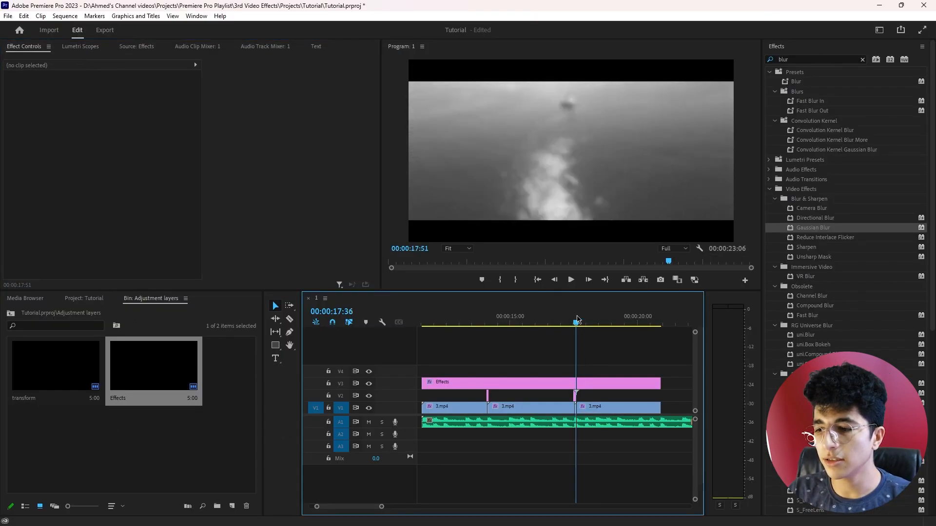
{"action": "key", "text": "grave"}
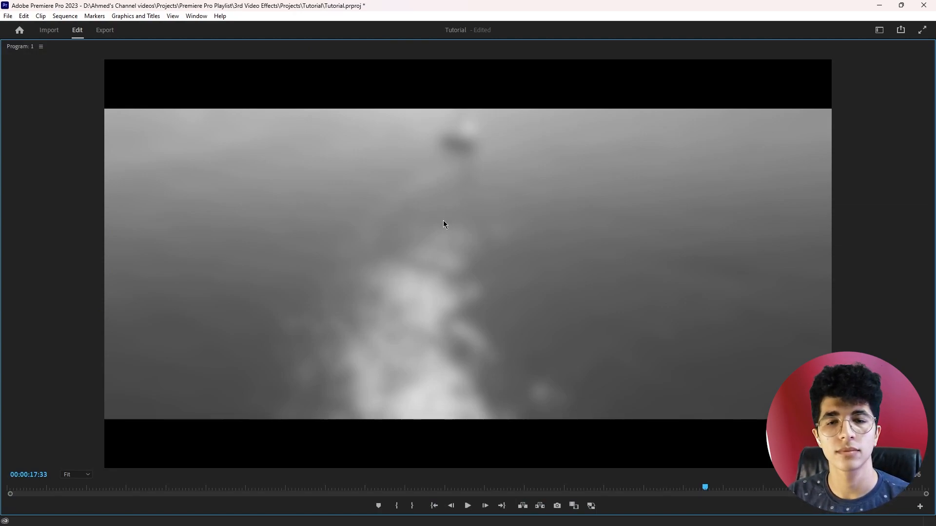
{"action": "key", "text": "space"}
{"action": "key", "text": "grave"}
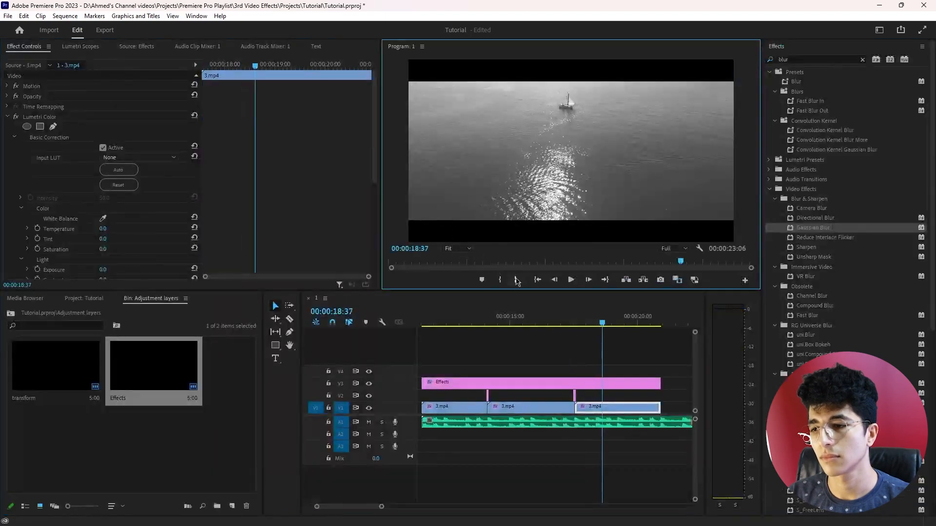
{"action": "left_click", "coordinate": [574, 319]}
{"action": "key", "text": "space"}
{"action": "left_click", "coordinate": [574, 319]}
{"action": "key", "text": "space"}
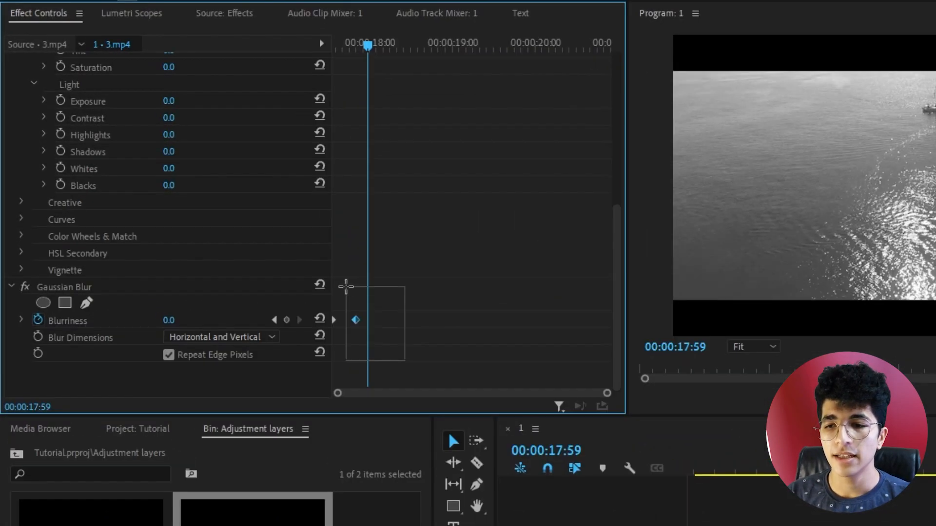
Move the second Blurriness keyframe to just past 00:00:18:00 and play the longer blur fade in the maximized program monitor
{"action": "left_click_drag", "start_coordinate": [216, 232], "coordinate": [227, 234]}
{"action": "left_click_drag", "start_coordinate": [374, 325], "coordinate": [391, 324]}
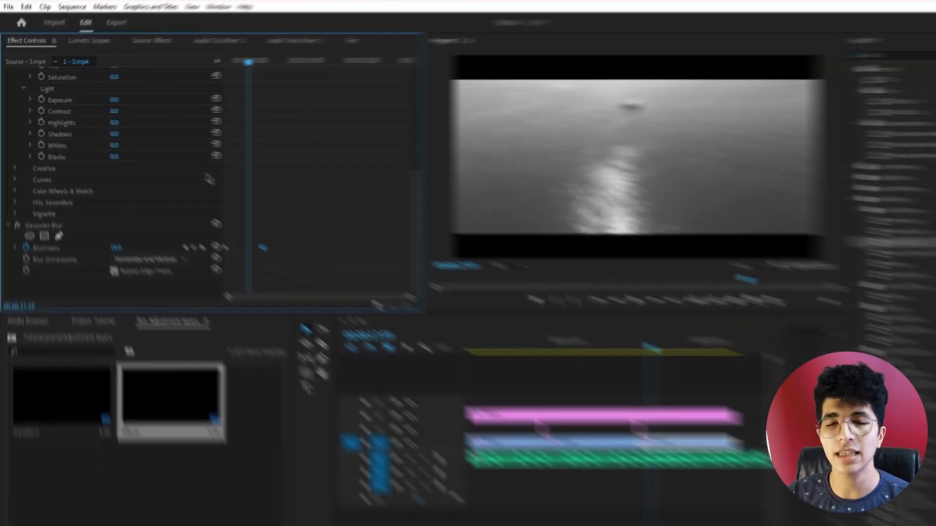
{"action": "left_click", "coordinate": [574, 320]}
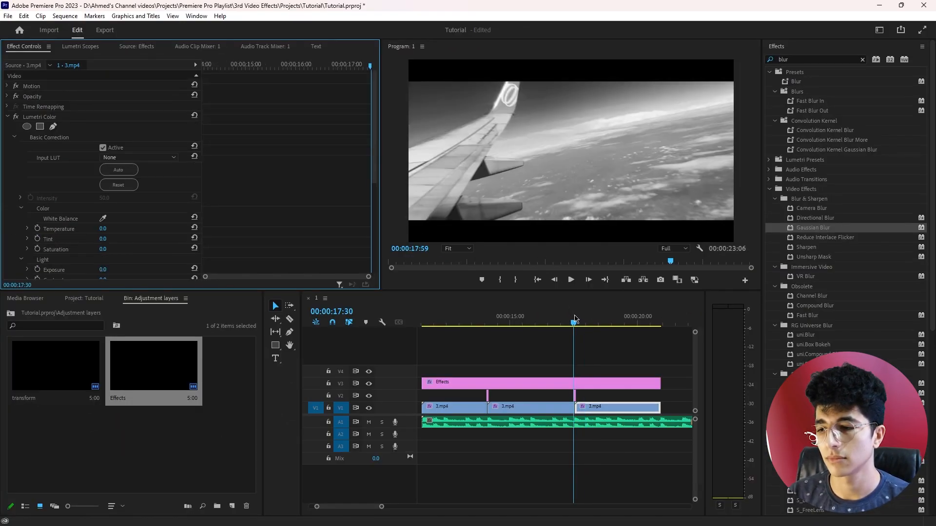
{"action": "key", "text": "grave"}
{"action": "key", "text": "space"}
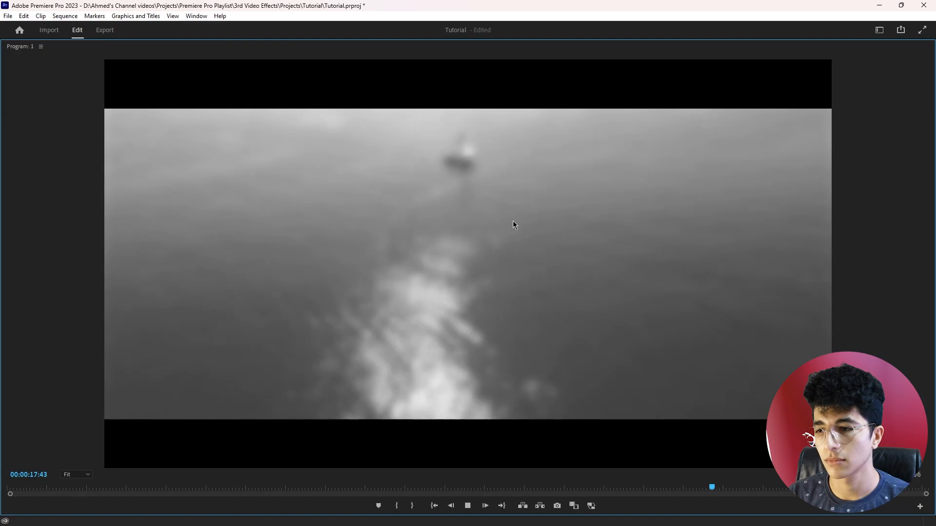
{"action": "key", "text": "grave"}
{"action": "key", "text": "space"}
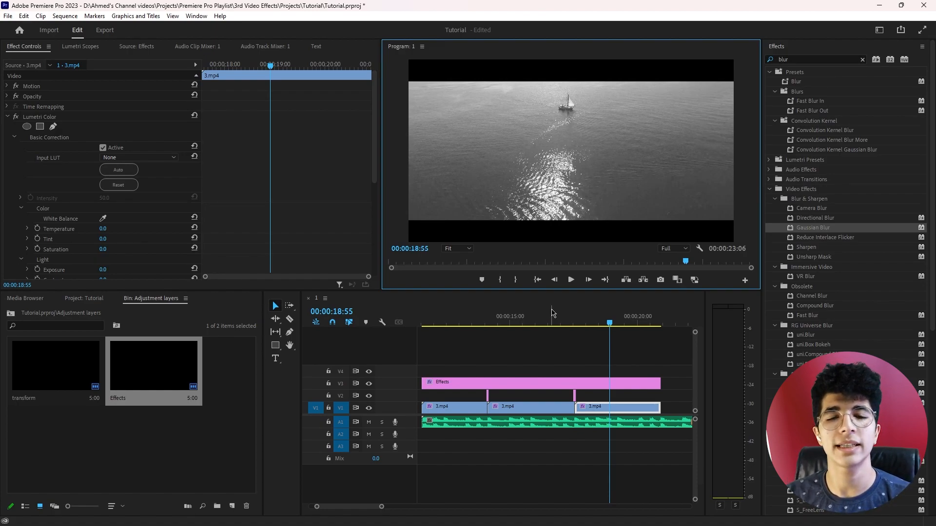
Bring the Gaussian Blur settings into view, show the whole sequence, and clear the blur search from the effects list
{"action": "scroll", "coordinate": [295, 210], "scroll_direction": "down", "scroll_amount": 5}
{"action": "scroll", "coordinate": [279, 253], "scroll_direction": "down", "scroll_amount": 4}
{"action": "key", "text": "minus"}
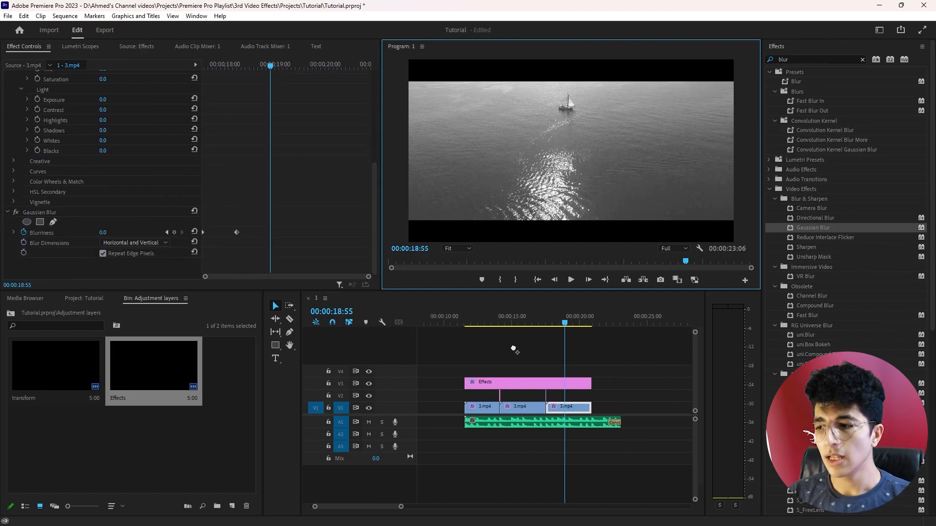
{"action": "left_click", "coordinate": [862, 59]}
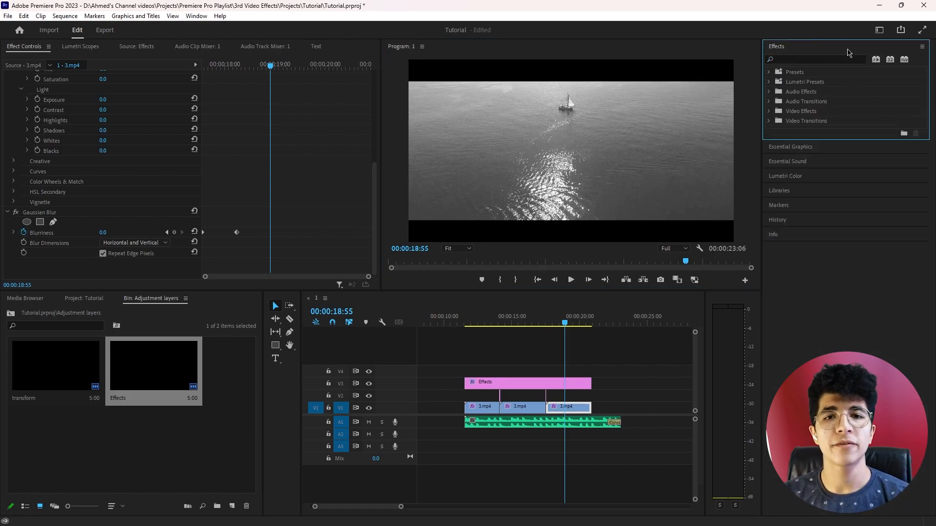